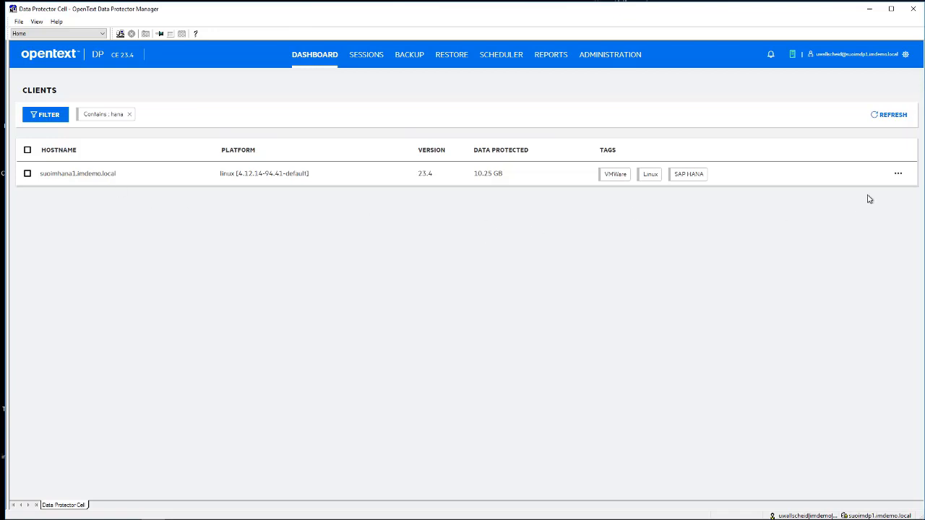
Review the installed components in the properties of the client suoimhana1.imdemo.local
left_click(898, 174)
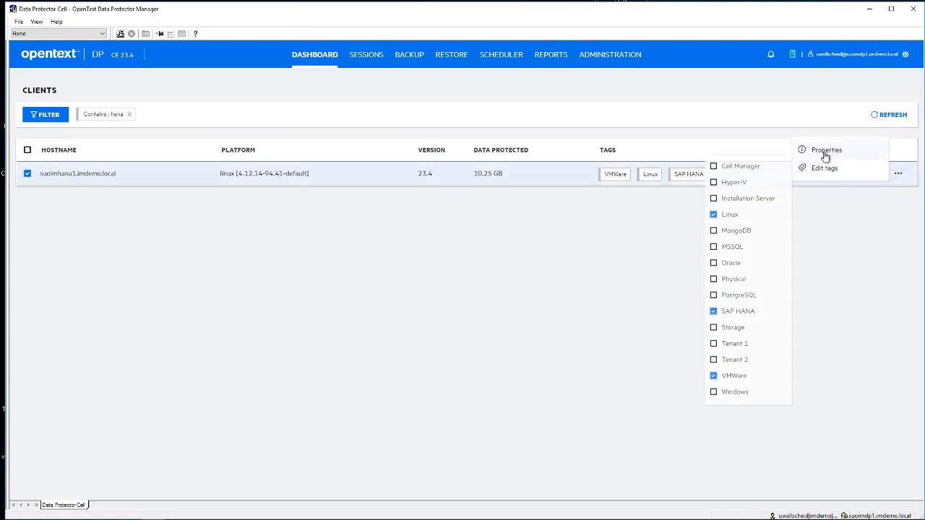
left_click(824, 150)
left_click(795, 182)
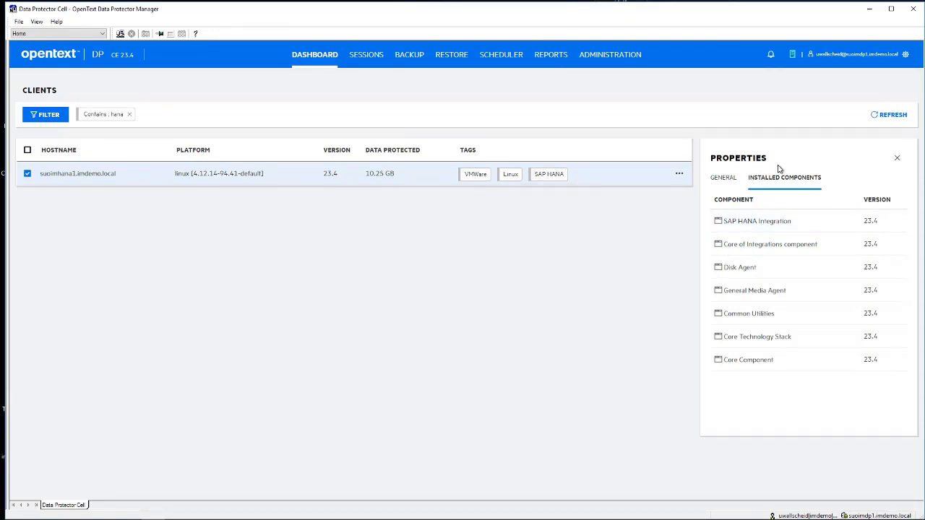
Create a new SAP HANA Server backup specification from the blank template, using load-balanced local or network backup
left_click(53, 34)
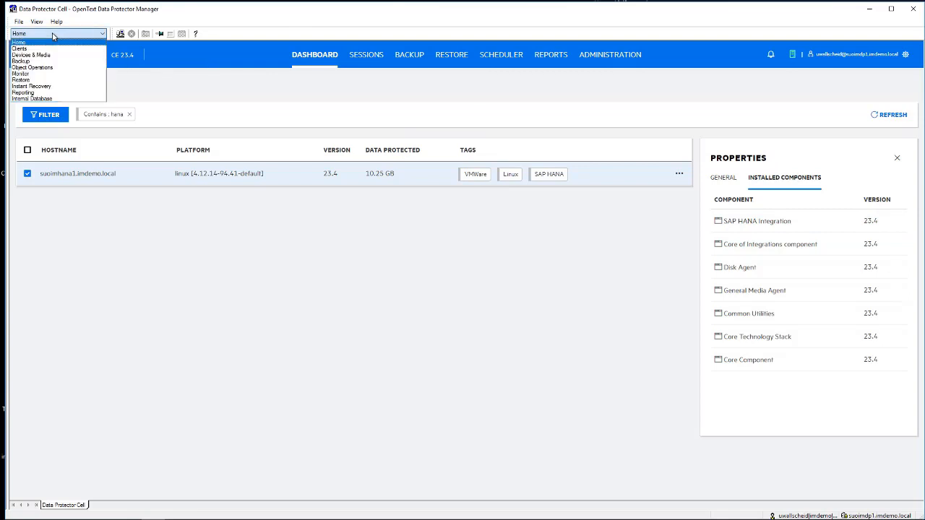
left_click(21, 61)
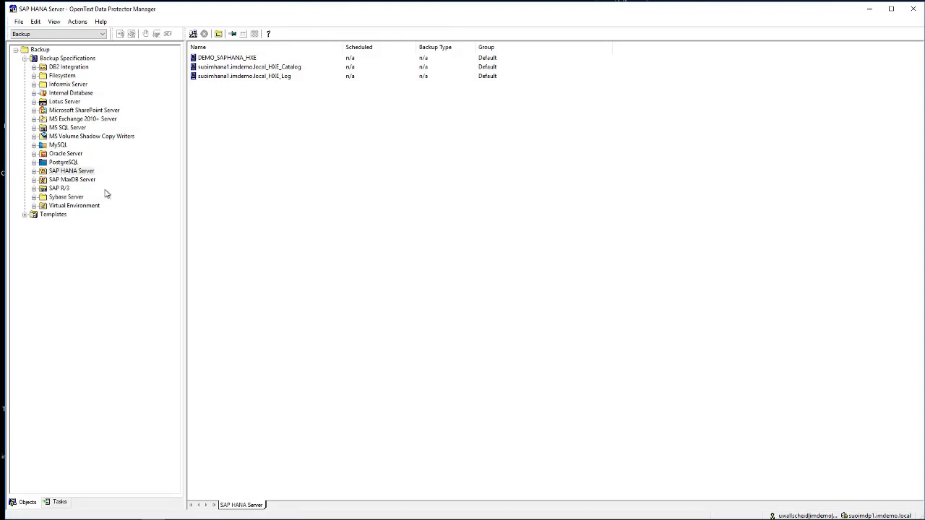
left_click(33, 172)
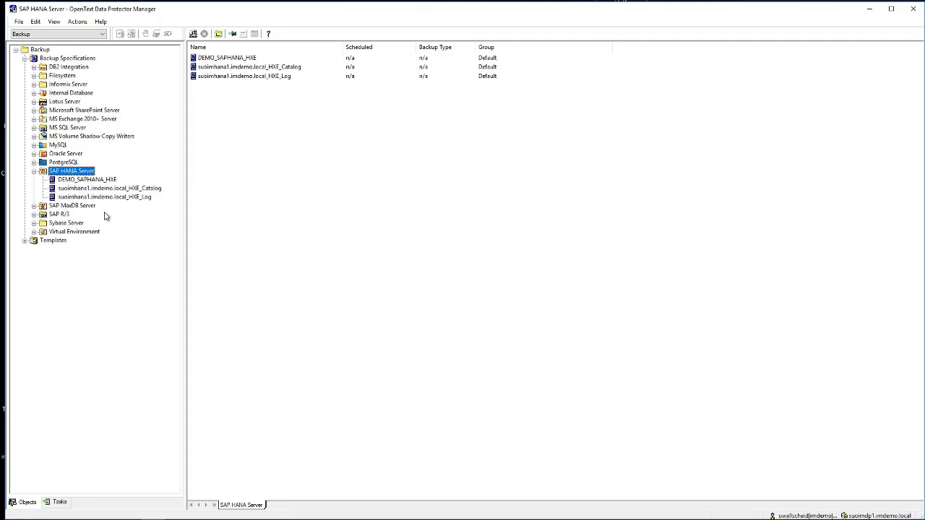
right_click(63, 172)
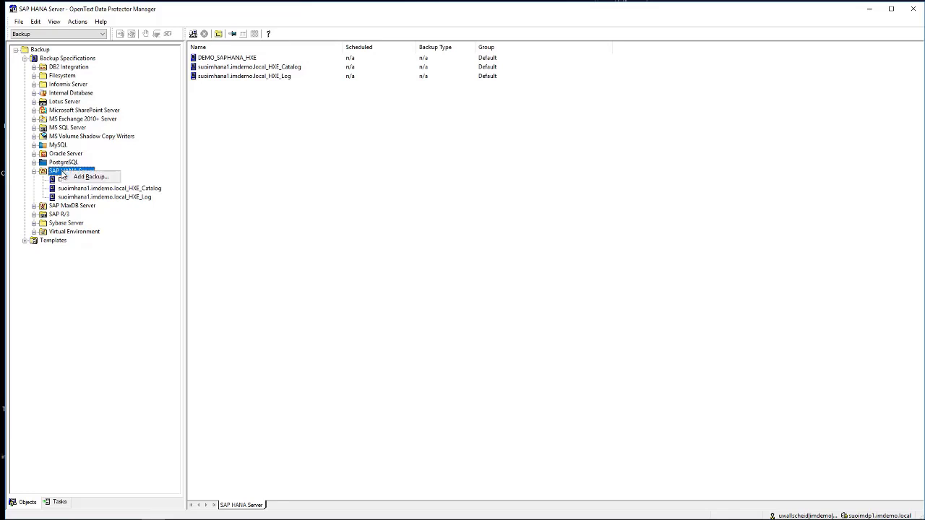
left_click(87, 177)
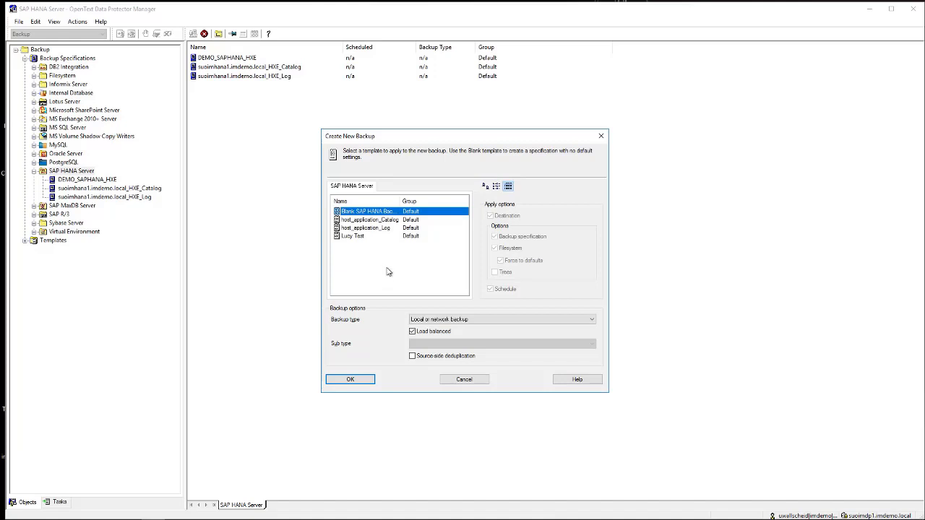
left_click(353, 381)
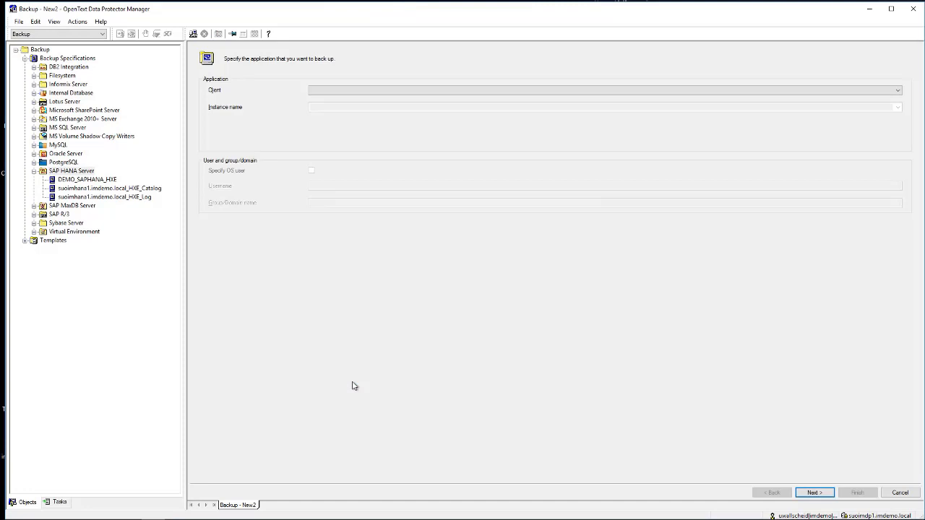
Specify client suoimhana2.imdemo.local with instance HXE, and enter OS user hxeadm and group sapsys for the backup
left_click(387, 93)
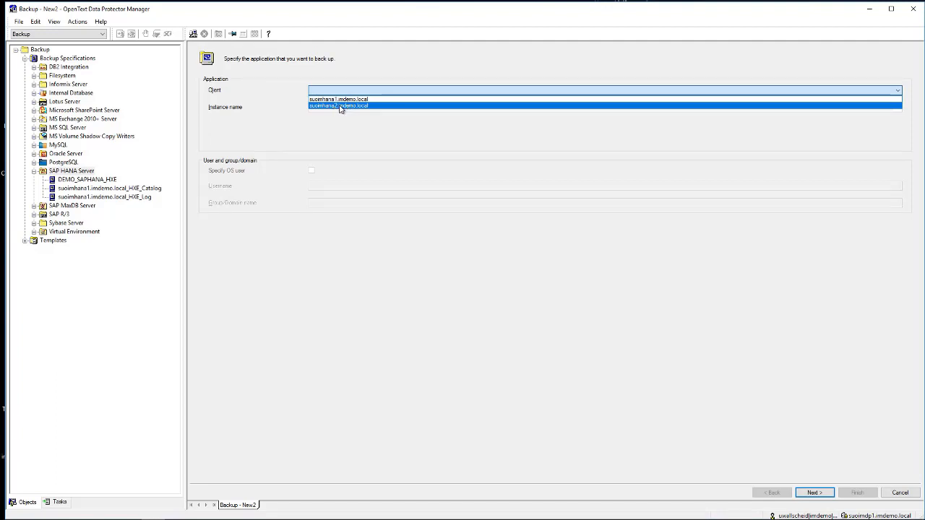
left_click(340, 106)
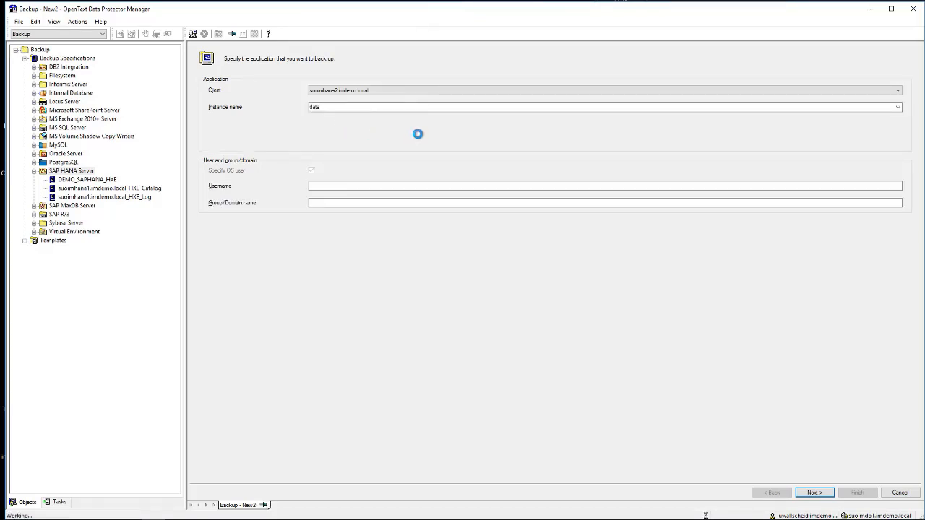
left_click(899, 109)
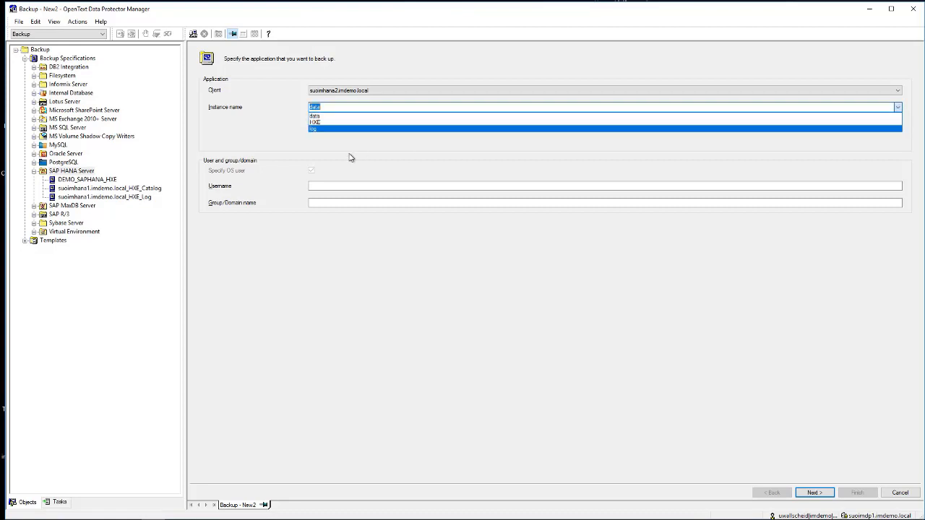
left_click(324, 123)
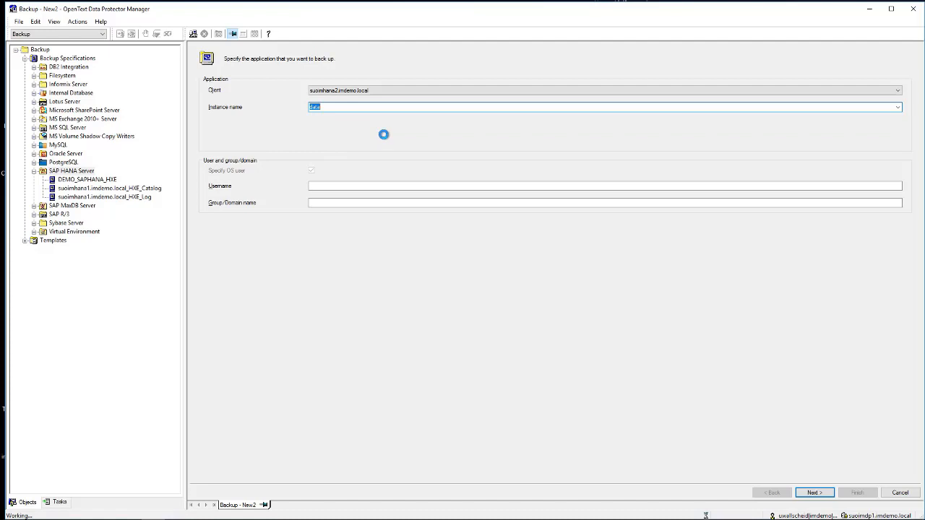
left_click(330, 186)
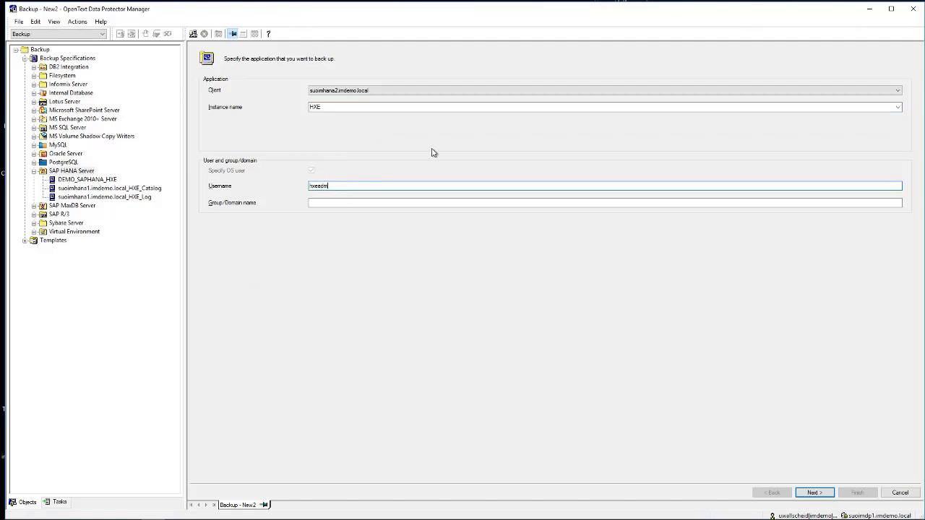
key("Tab")
type("sap")
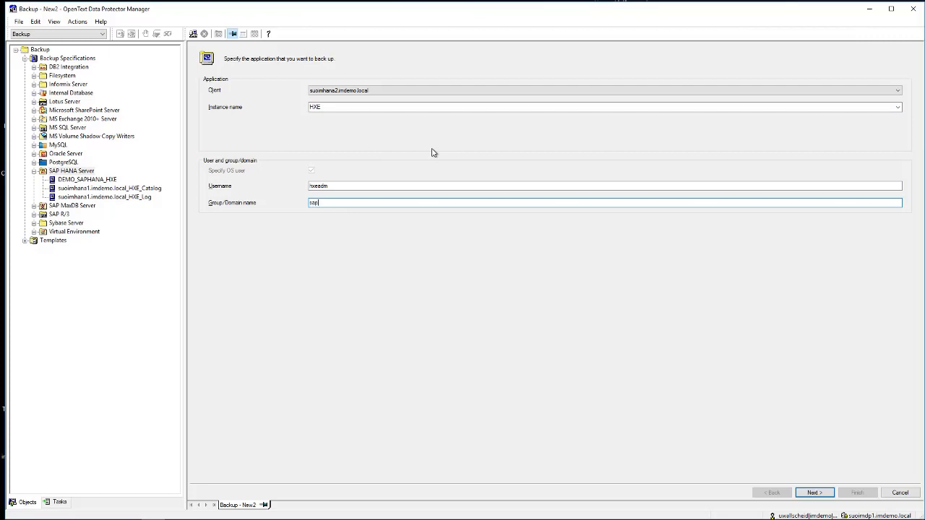
type("sys")
left_click(813, 494)
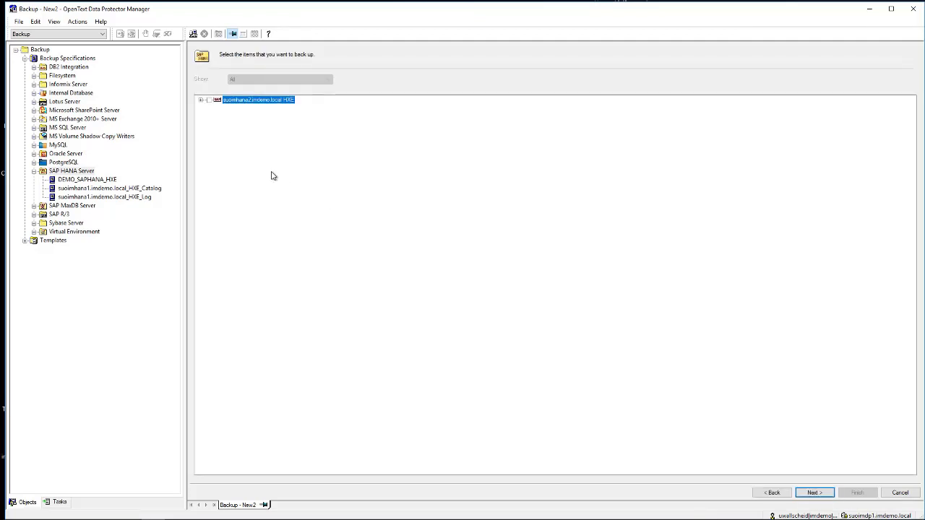
Include the entire HXE instance on suoimhana2.imdemo.local, with all its databases, as the backup source
left_click(202, 100)
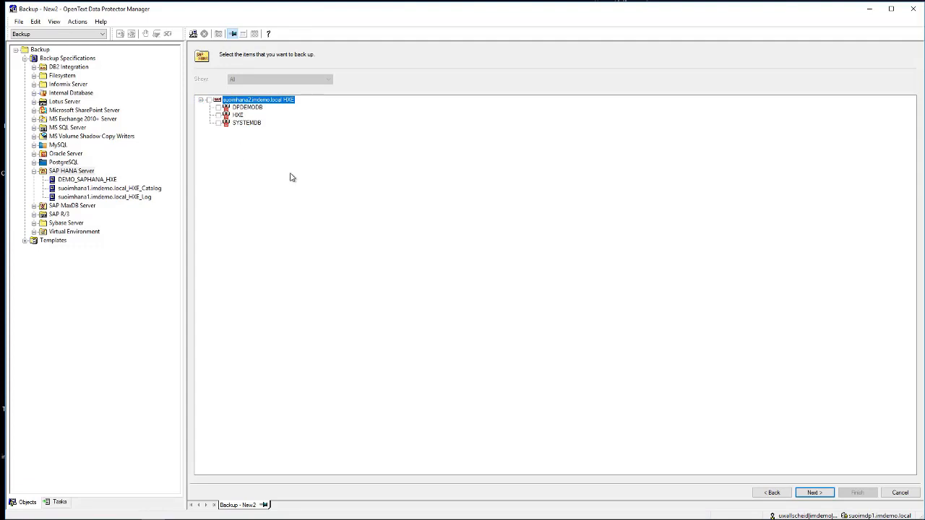
left_click(209, 100)
left_click(814, 492)
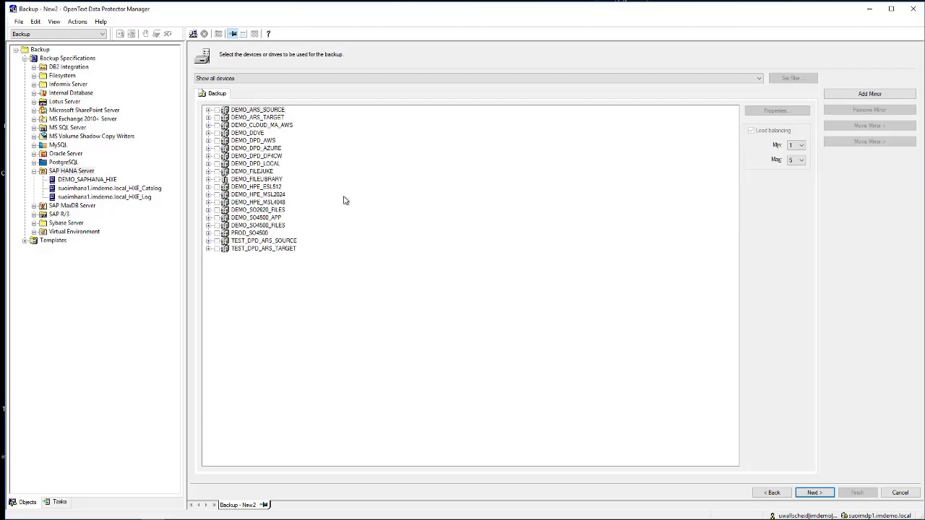
Choose DEMO_SO4500_APP_IMMEDIA2 under DEMO_SO4500_APP as the backup device
left_click(253, 127)
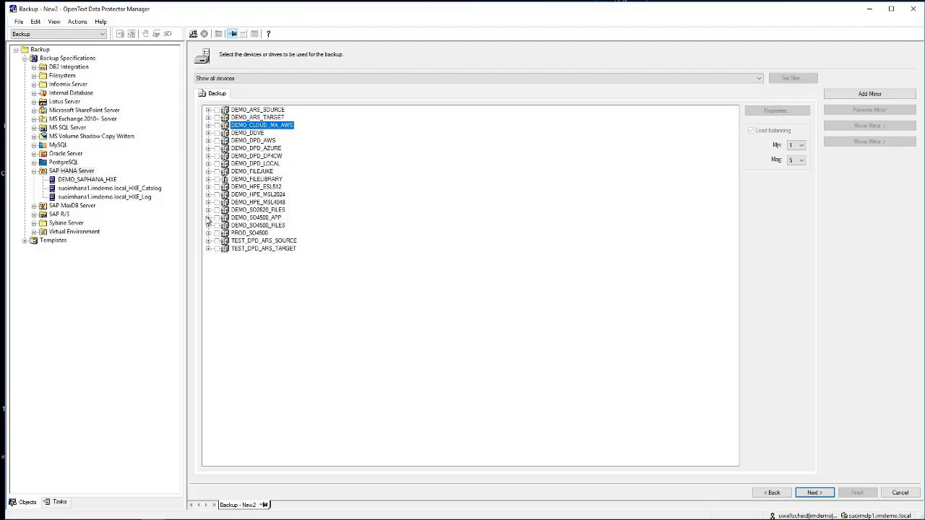
left_click(208, 218)
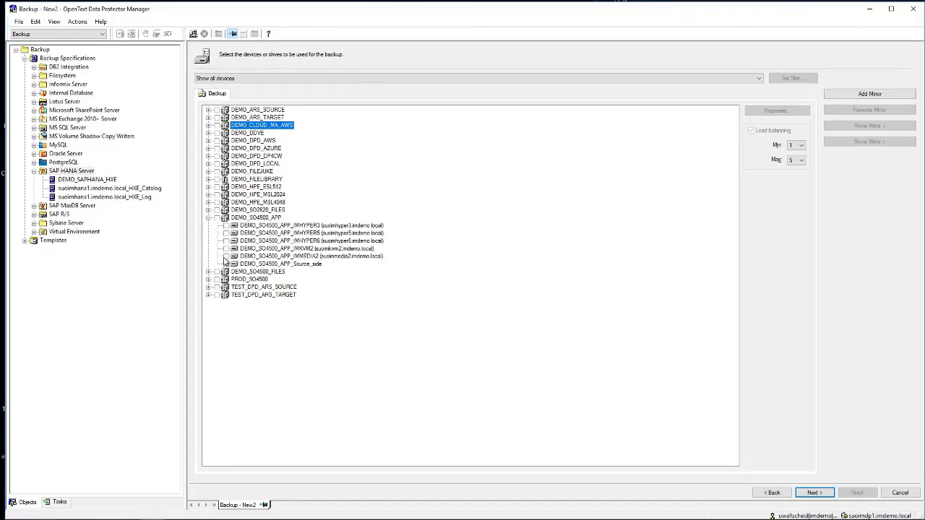
left_click(225, 256)
left_click(813, 494)
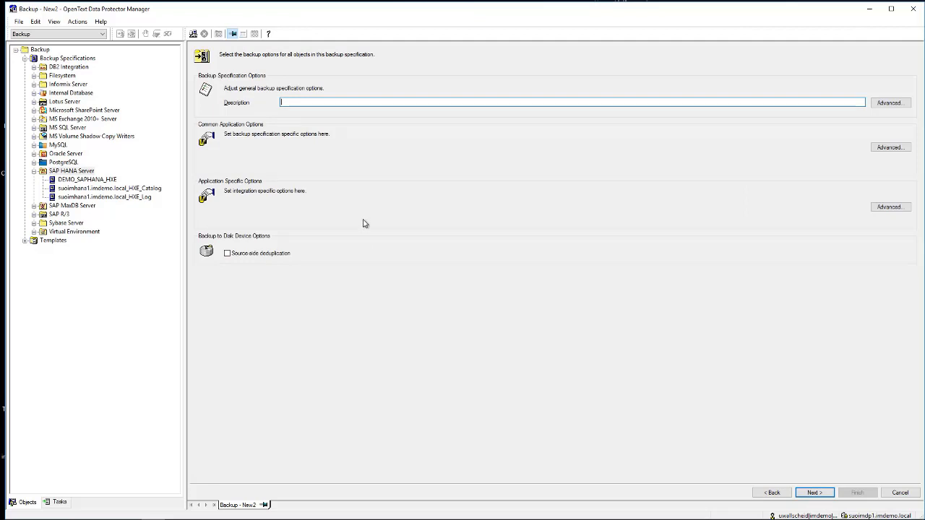
Inspect the SAP HANA integration options, including parallelism and backup prefix, without applying changes
left_click(889, 208)
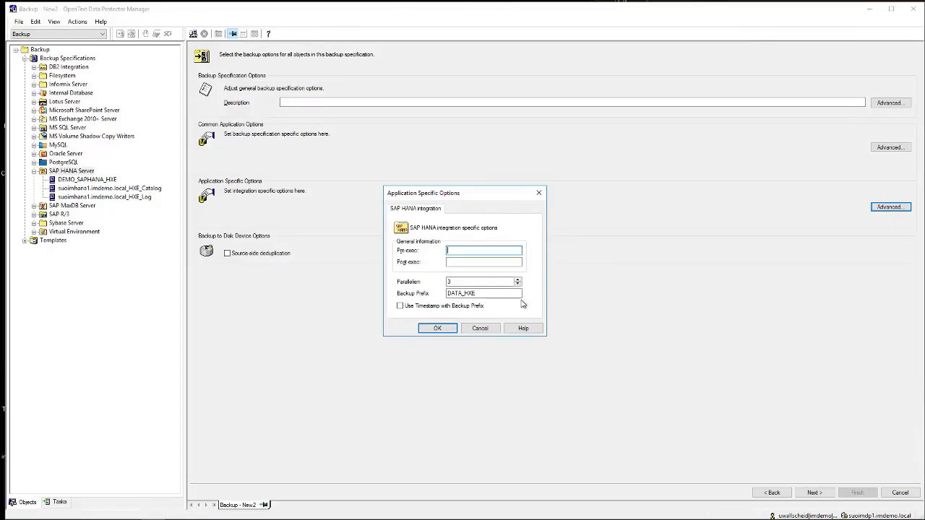
double_click(464, 281)
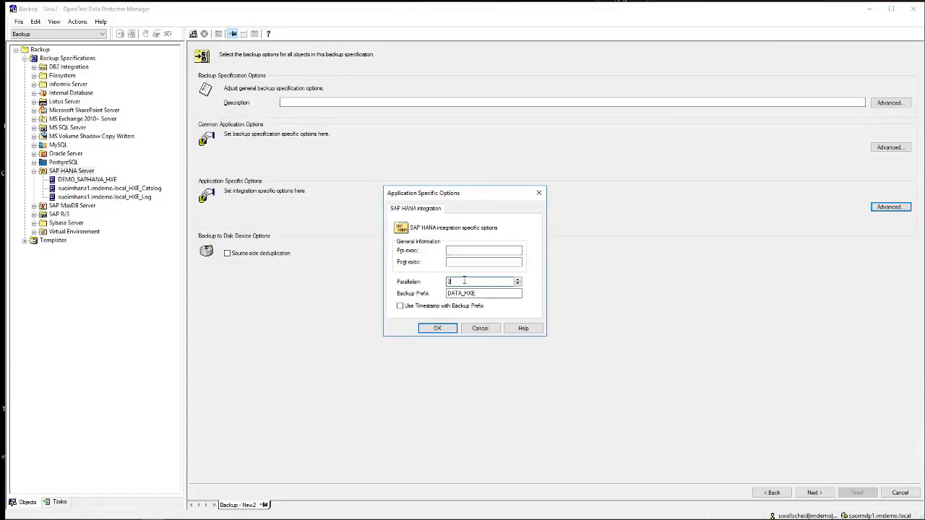
left_click(480, 328)
Accept the common application options with 4 weeks of protection and continue past scheduling without adding a schedule
left_click(894, 148)
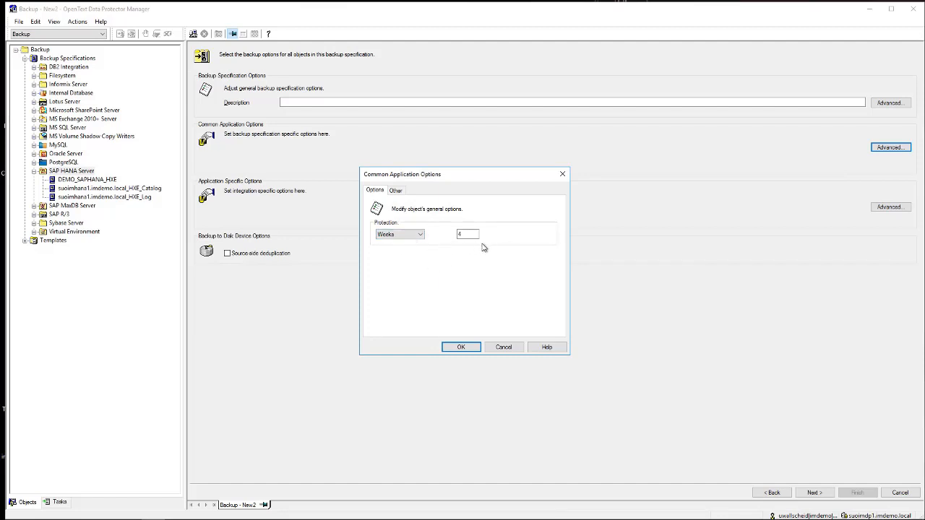
left_click(460, 348)
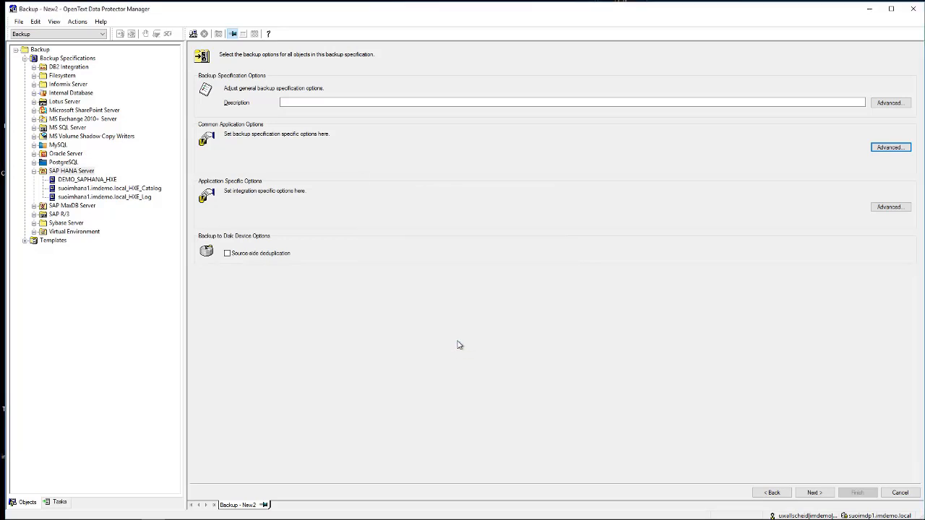
left_click(824, 494)
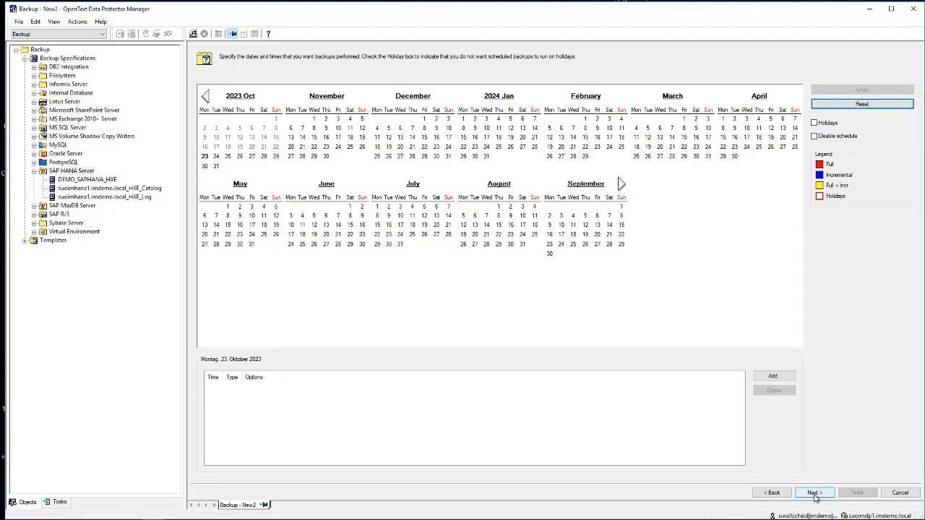
left_click(814, 492)
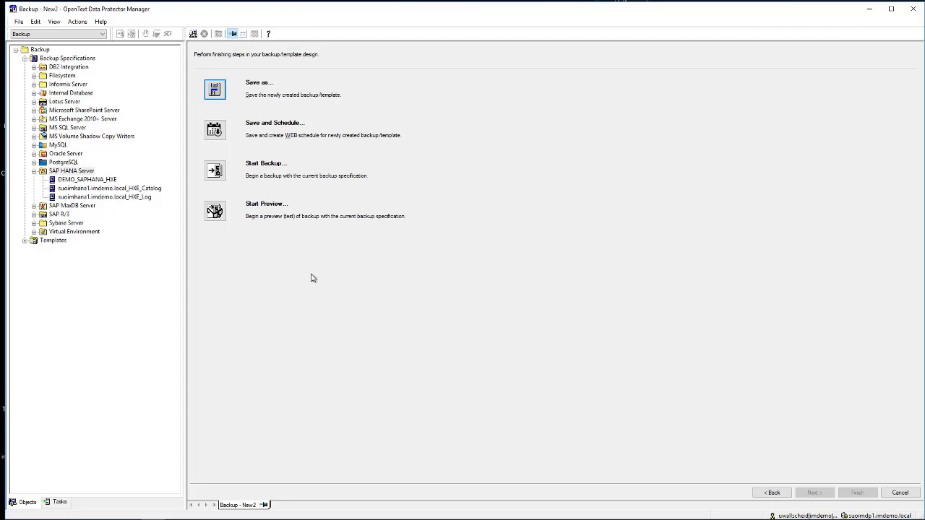
Save the new backup specification as DEMO_SAPHANA2_HXE in the Default group
left_click(214, 91)
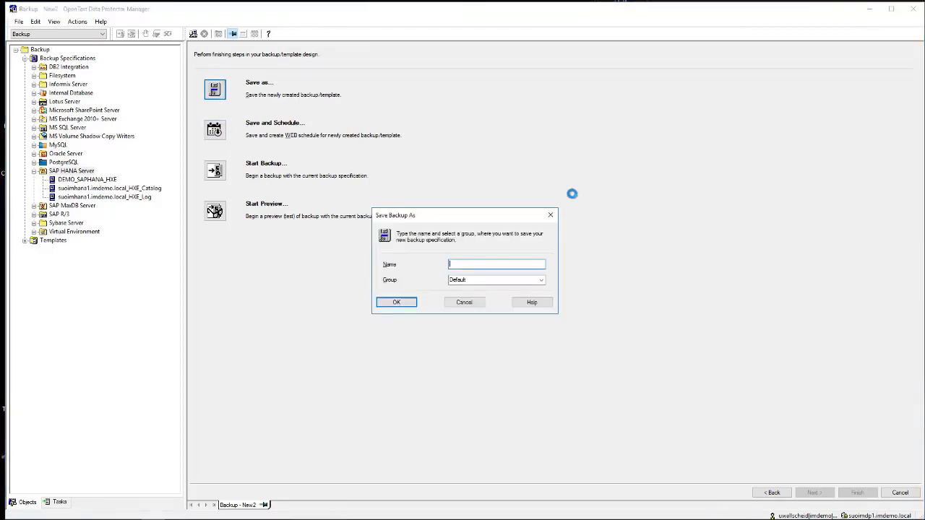
type("DEMO_SAPHANA2_HXE")
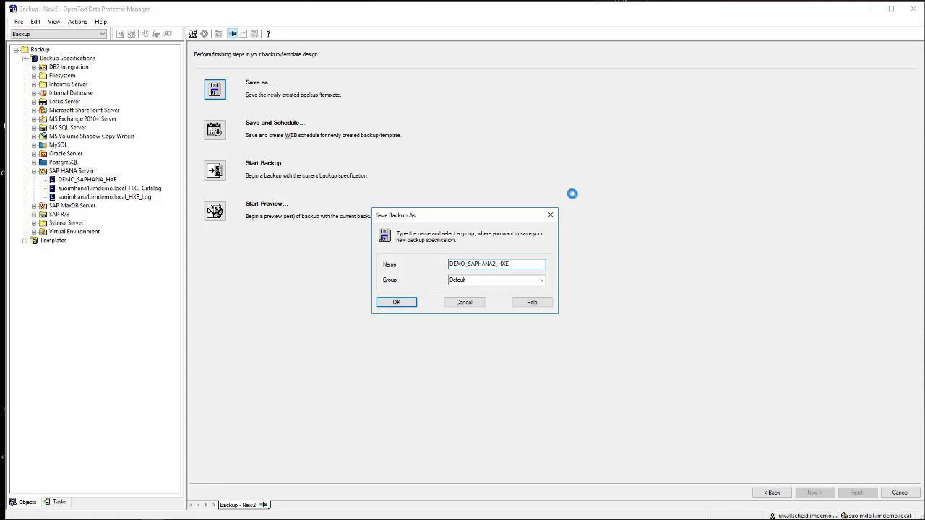
left_click(403, 301)
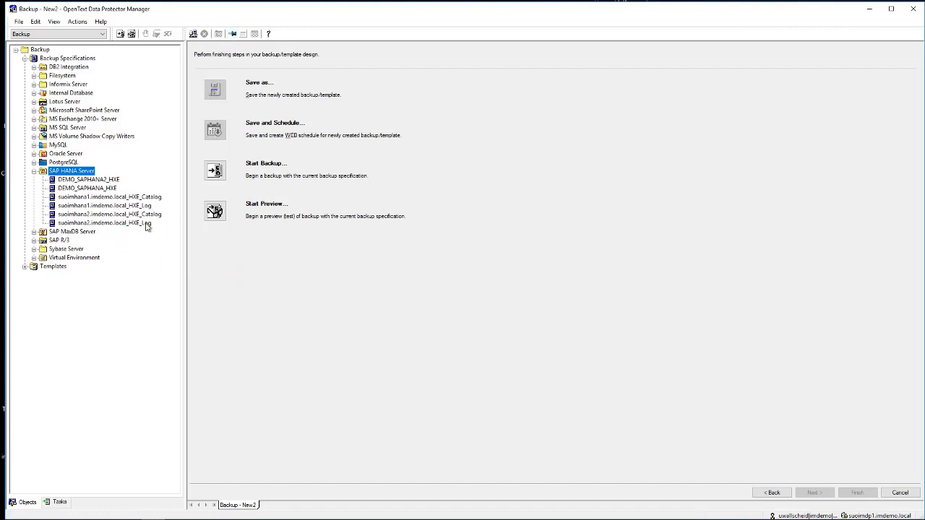
Review the source settings of DEMO_SAPHANA2_HXE and the suoimhana2.imdemo.local_HXE_Log specification
left_click(81, 180)
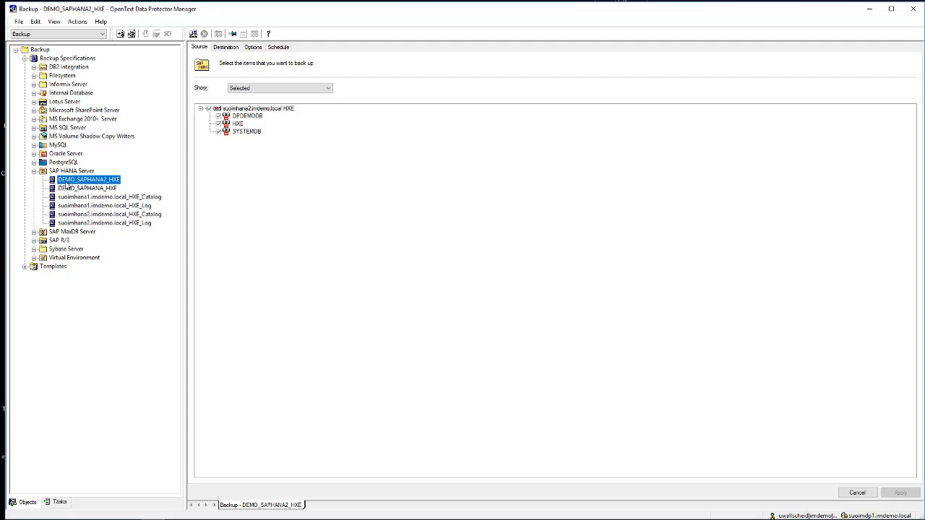
left_click(121, 225)
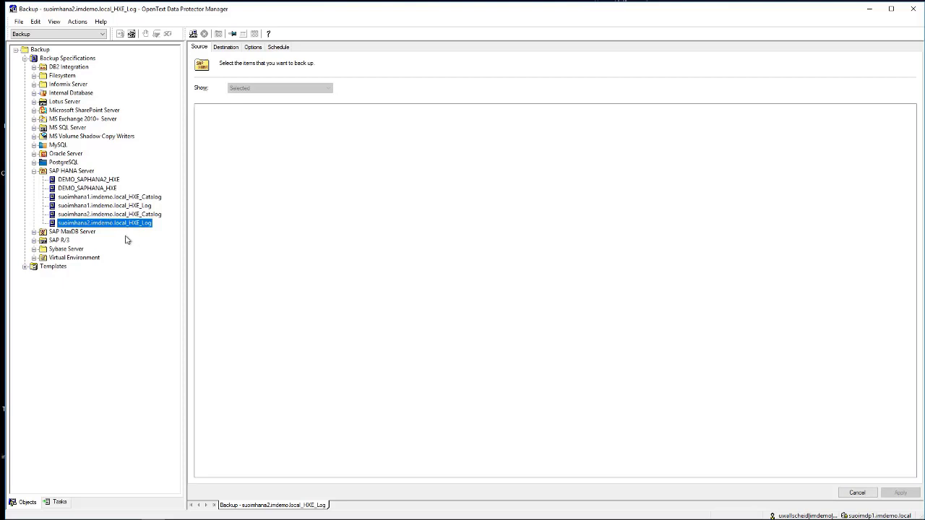
Start a full backup of DEMO_SAPHANA_HXE with high network load and acknowledge the session completion notice
right_click(78, 191)
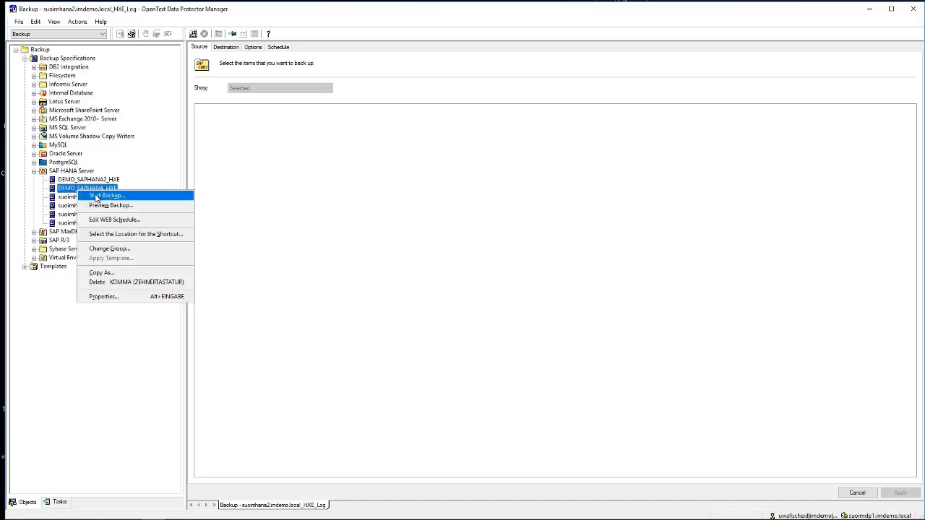
left_click(101, 196)
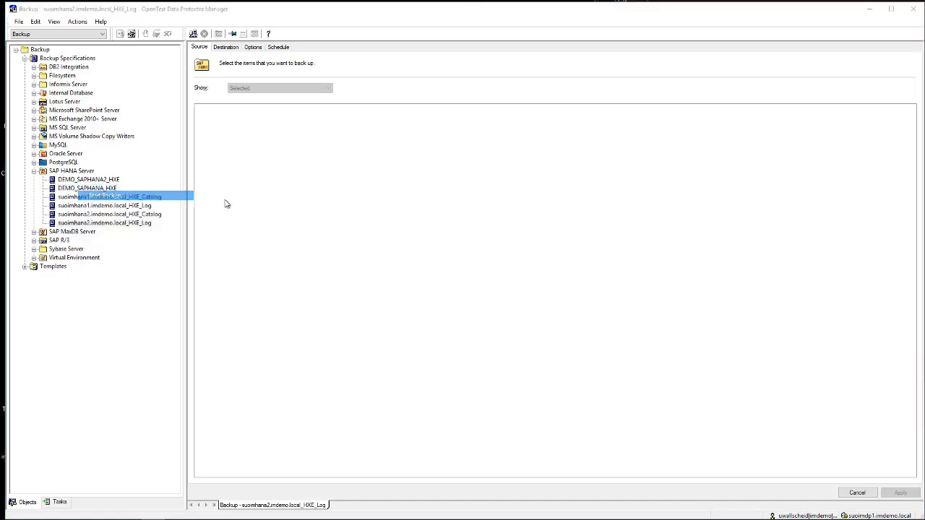
left_click(518, 255)
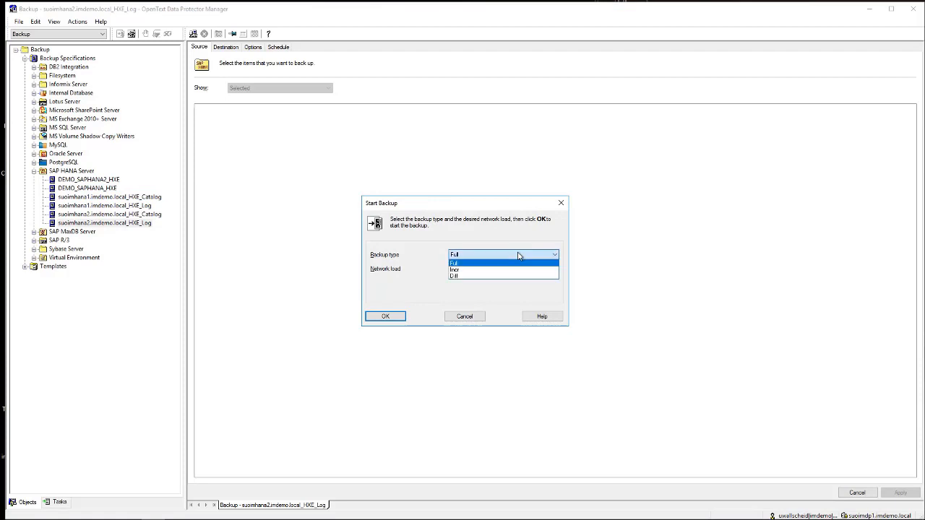
left_click(471, 264)
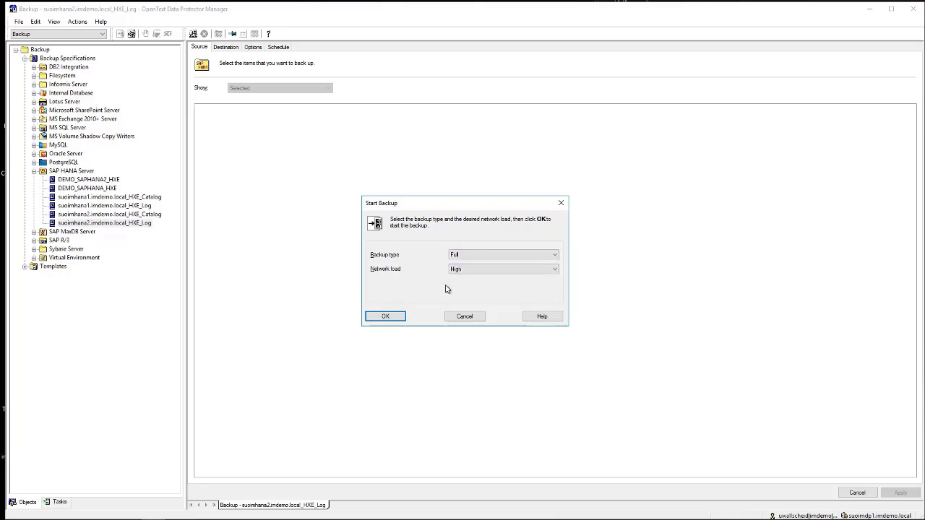
left_click(396, 318)
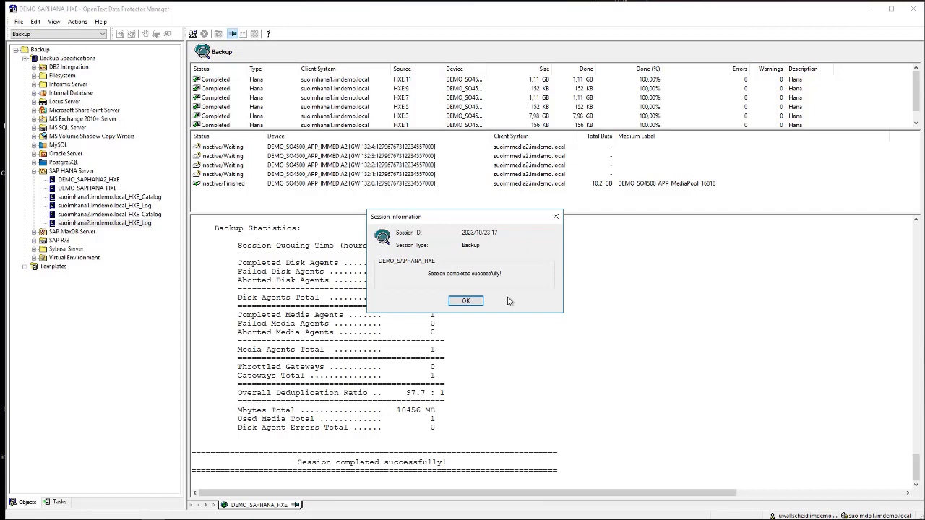
left_click(466, 301)
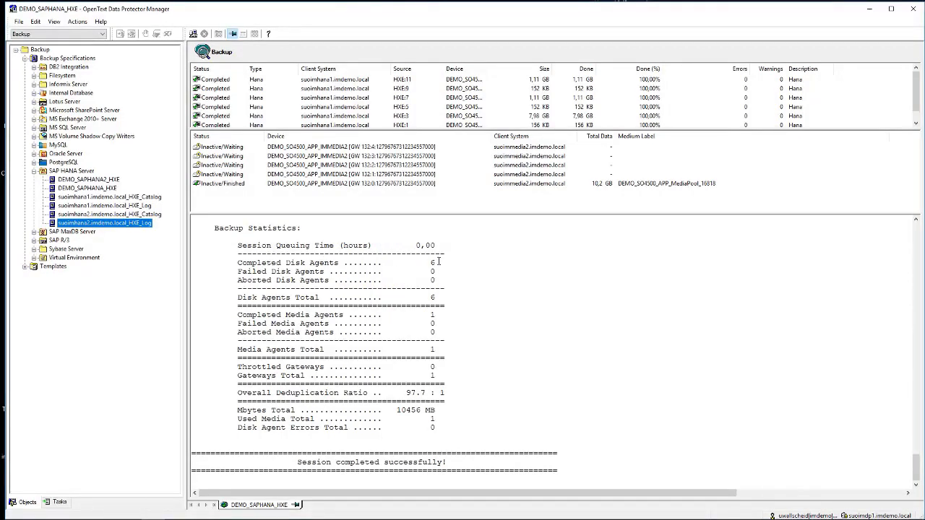
Review the backup session's disk agent statistics, HXE:3 object entry and finished backup device entry
left_click_drag(438, 262, 344, 263)
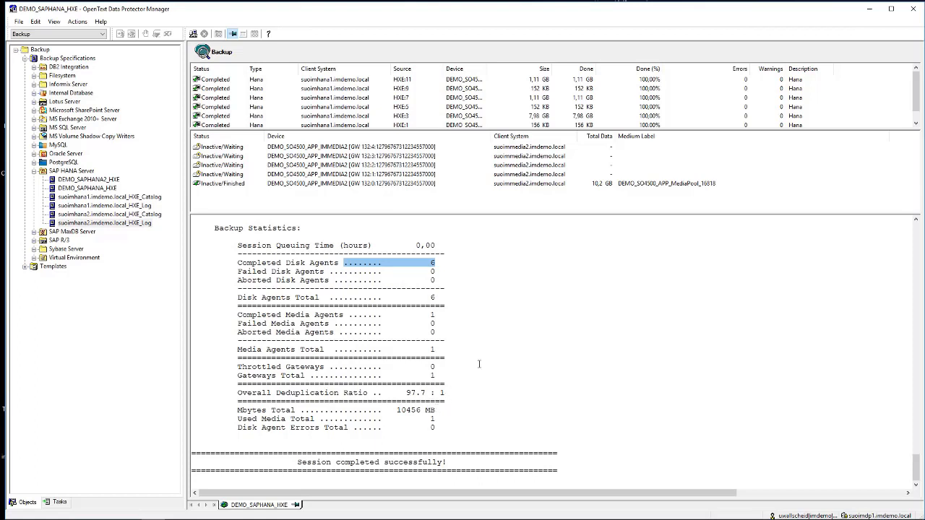
left_click_drag(456, 130, 457, 150)
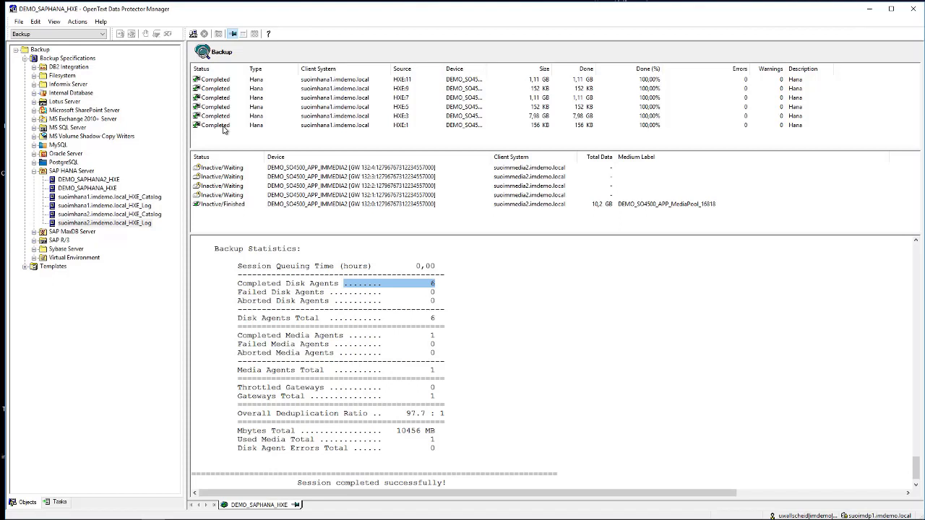
left_click(465, 117)
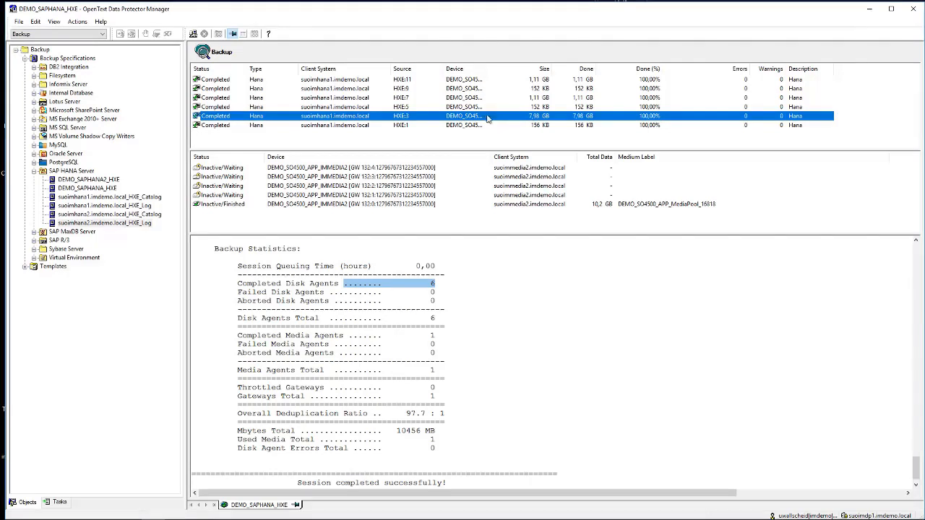
left_click(213, 205)
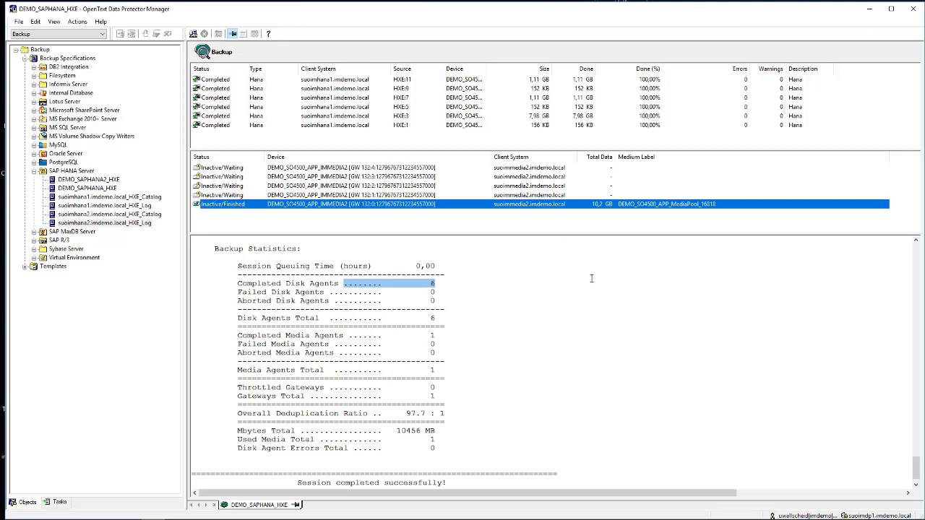
Switch to the Restore context, refresh the enterprise data and open the SAP HANA Server [HXE] restore object of suoimhana1.imdemo.local
left_click(61, 35)
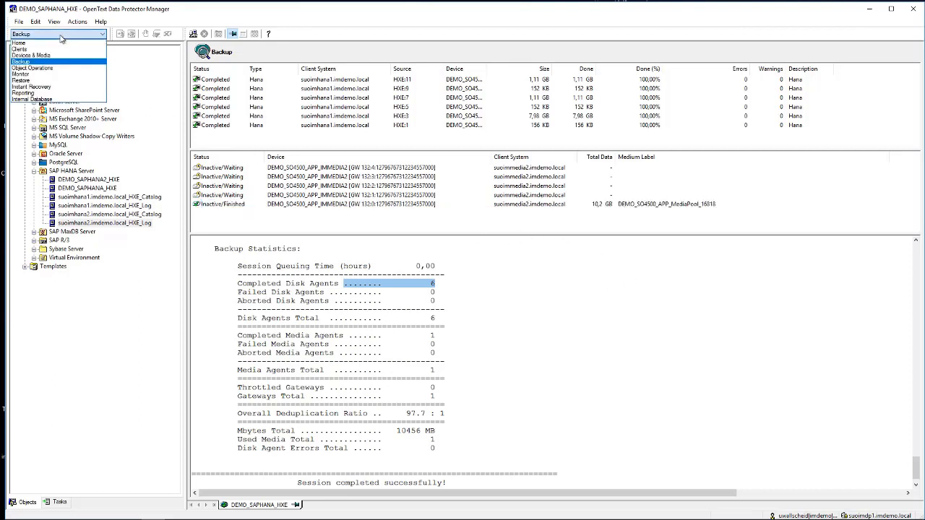
left_click(21, 80)
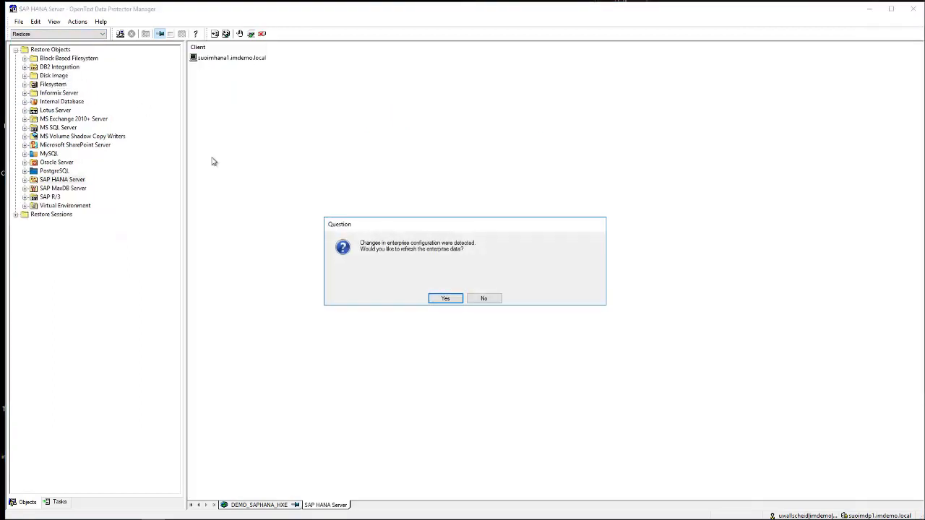
left_click(440, 299)
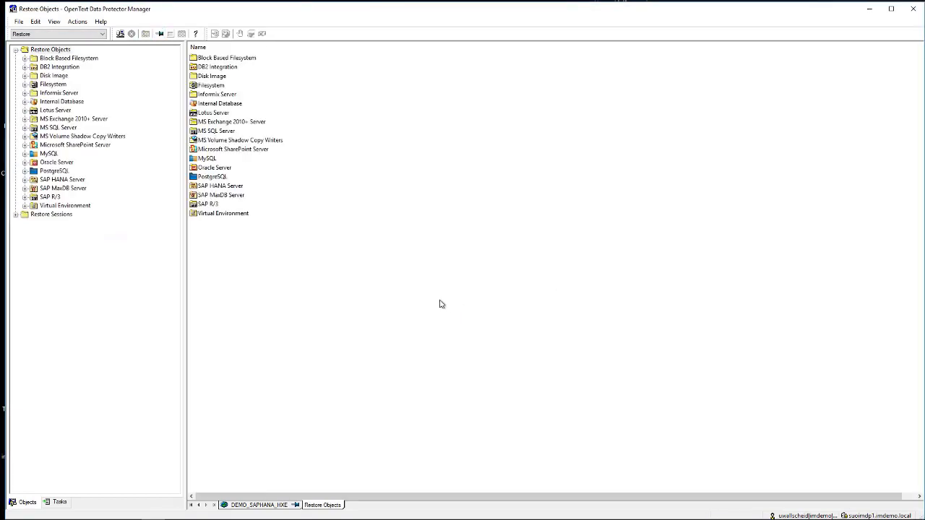
left_click(24, 180)
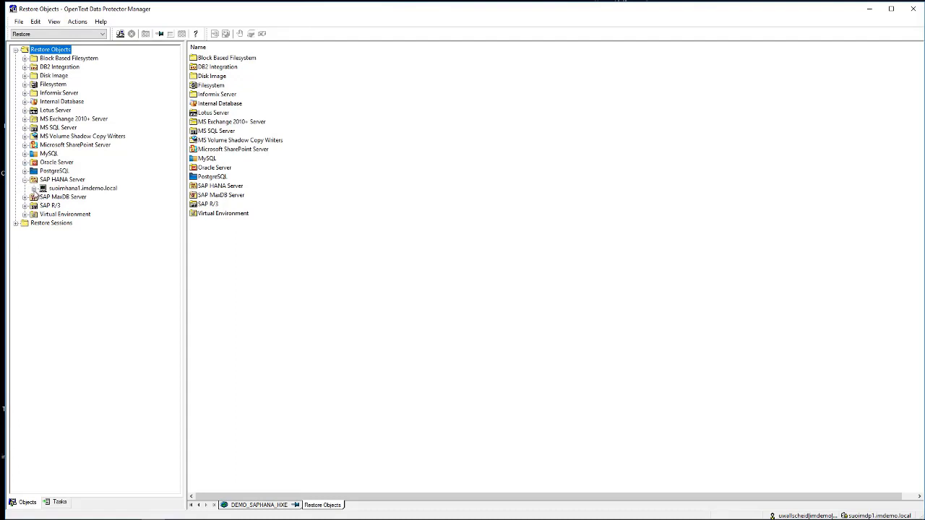
left_click(64, 198)
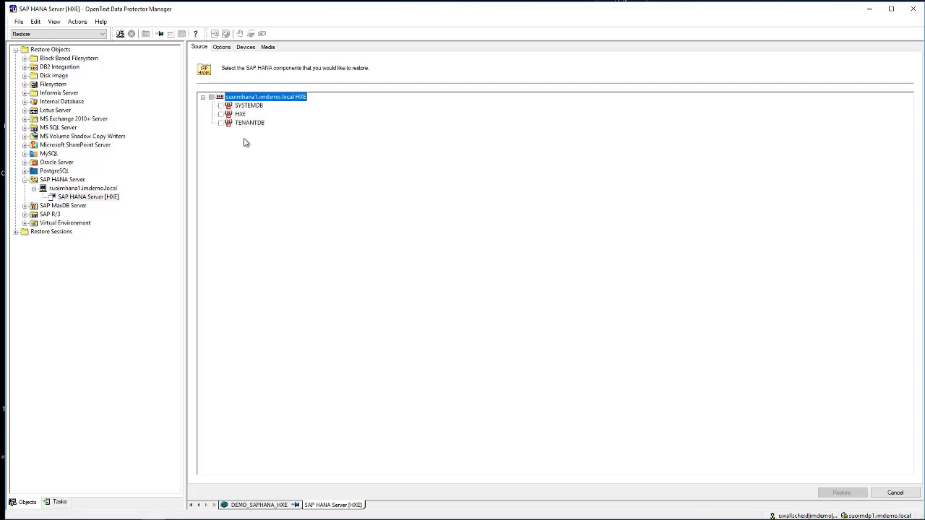
Select TENANTDB as the restore source and set suoimhana2.imdemo.local as the client to restore to
left_click(220, 123)
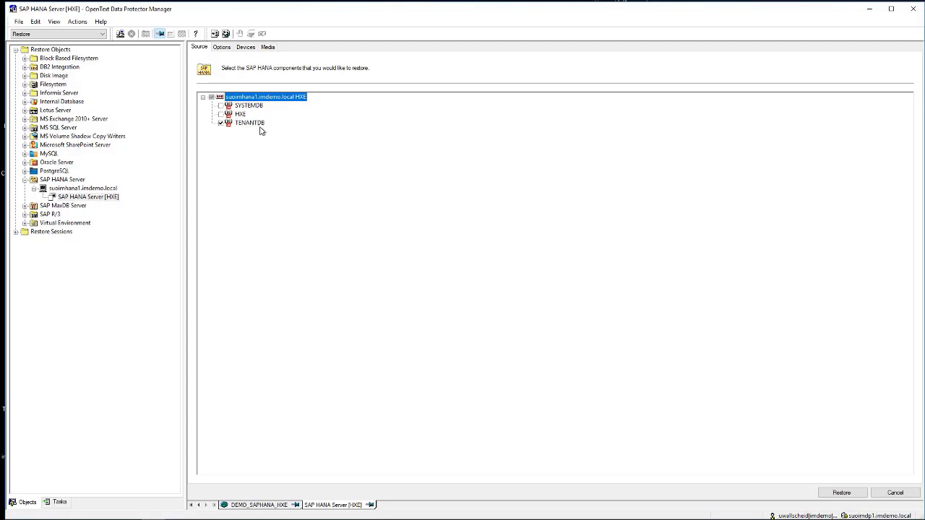
left_click(835, 496)
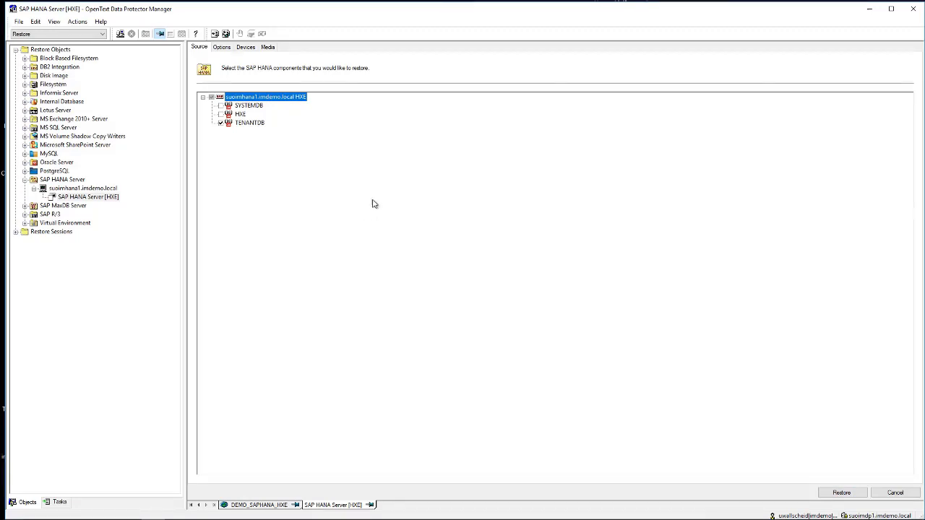
left_click(222, 47)
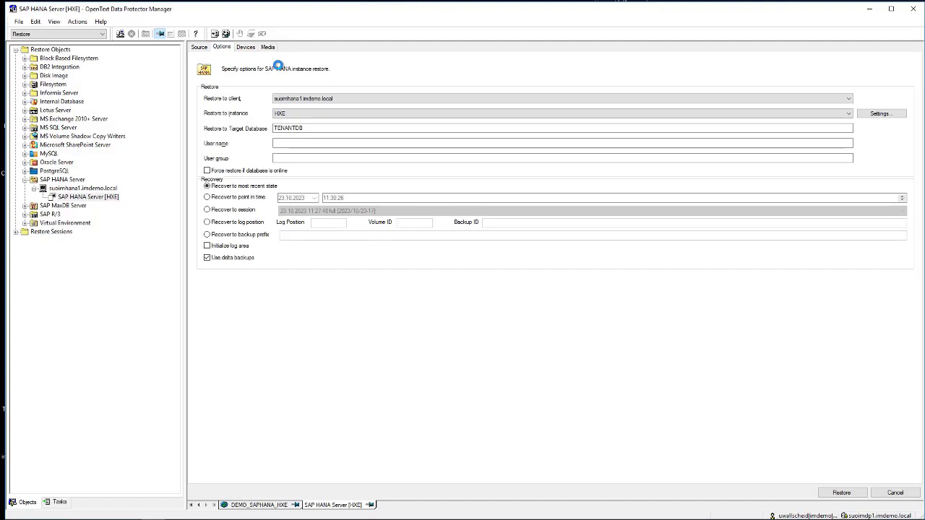
left_click(338, 100)
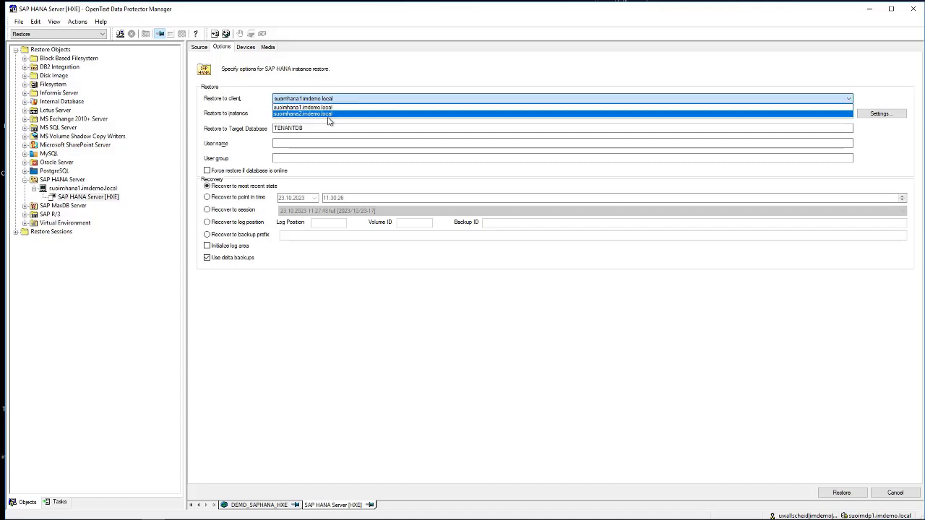
left_click(310, 114)
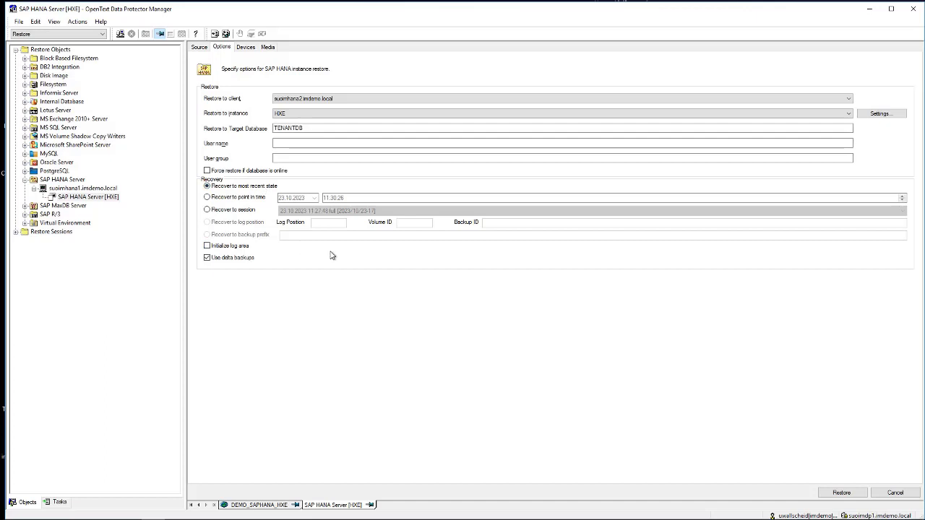
left_click(207, 200)
left_click(283, 200)
left_click(314, 197)
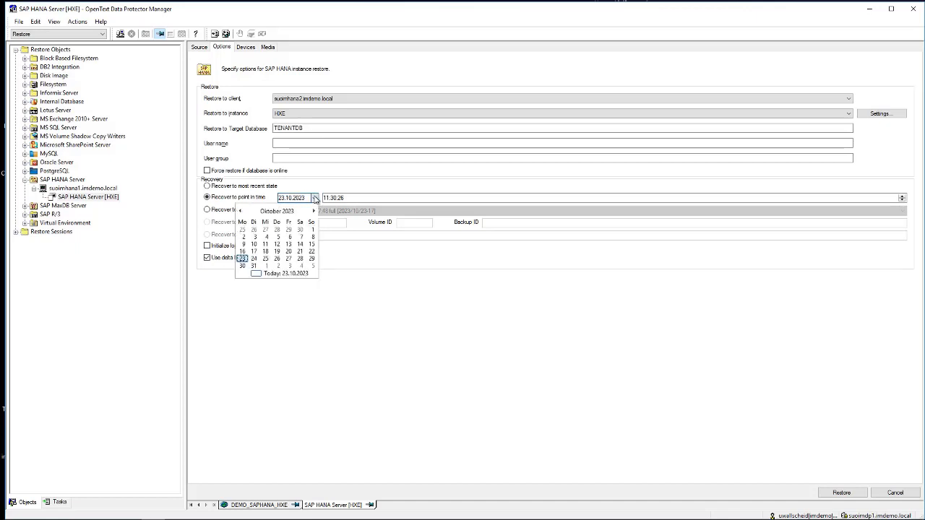
left_click(365, 325)
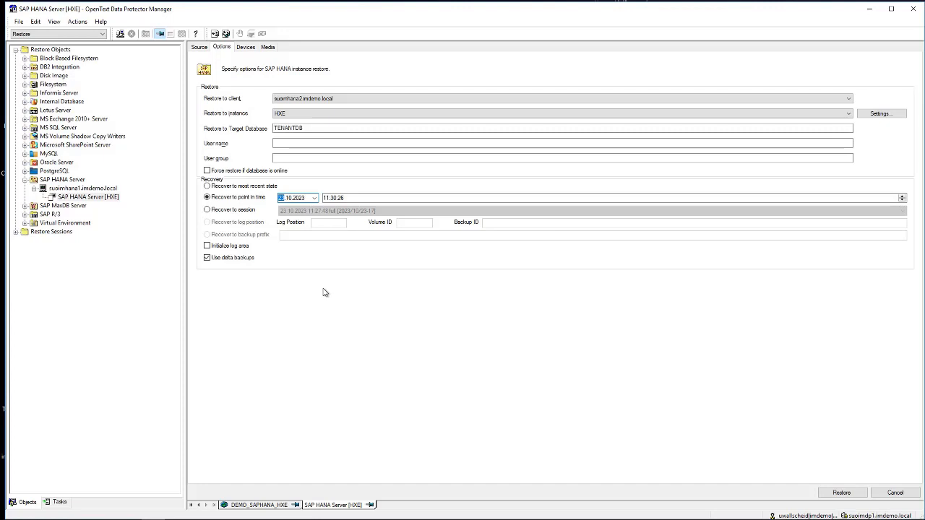
Set recovery to session 23.10.2023 11:27:48 full [2023/10/23-17] and review the restore's device and media settings
left_click(207, 210)
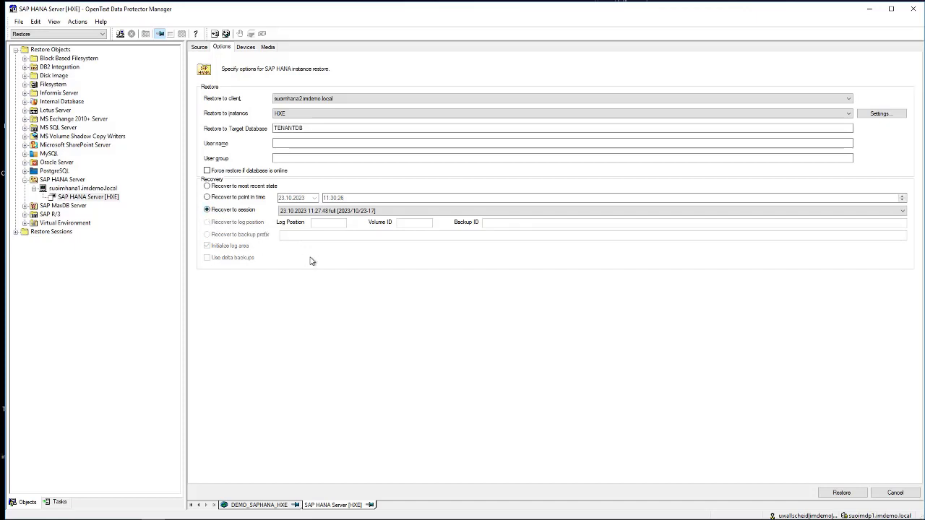
left_click(249, 48)
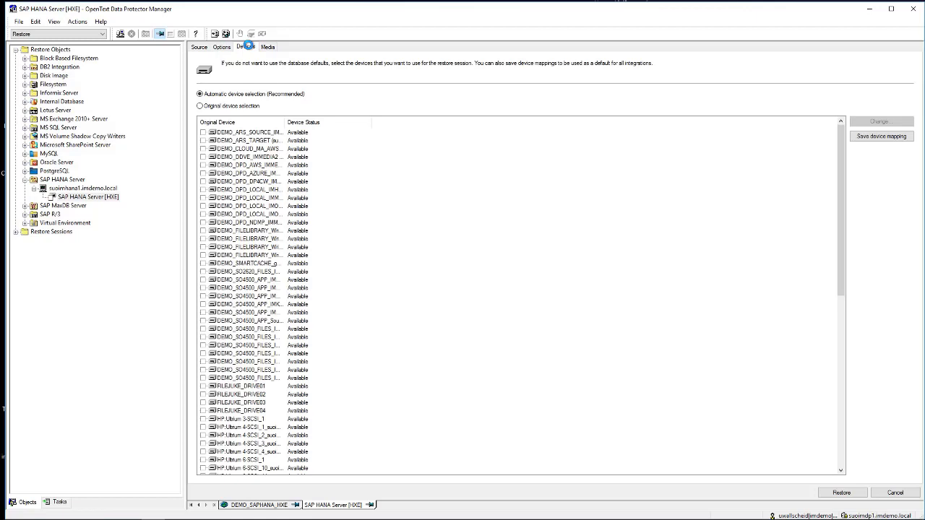
left_click(268, 48)
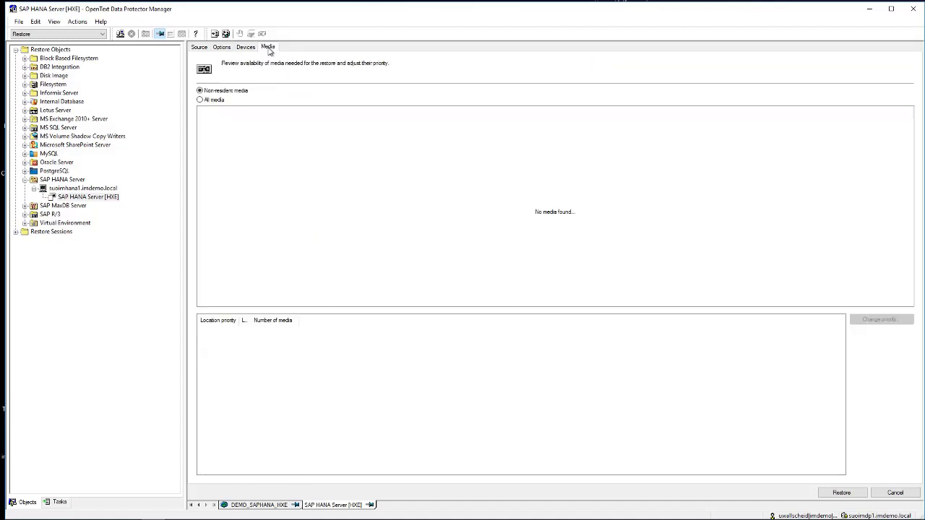
left_click(223, 47)
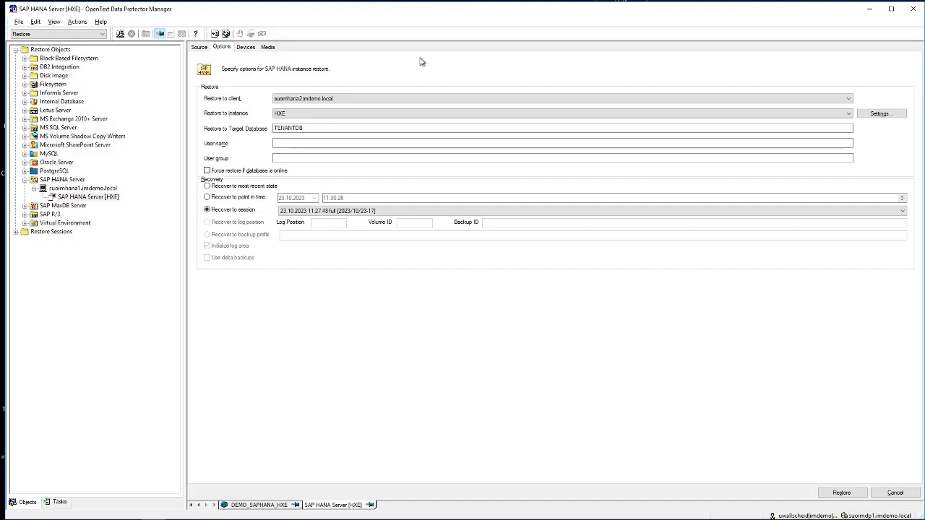
Switch to SAP HANA Studio and view the details of the 23.10.2023 11:24:00 data backup in the SYSTEMDB backup catalog
key("alt+Tab")
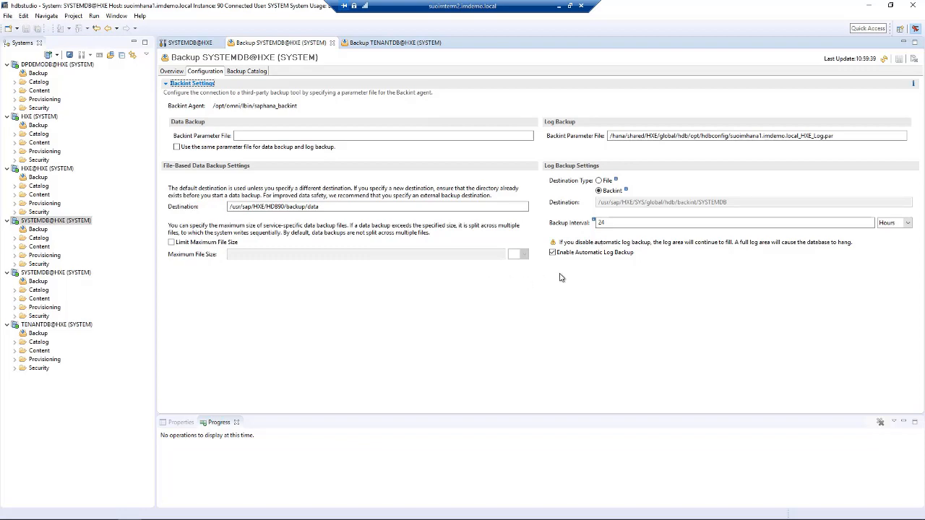
left_click(241, 72)
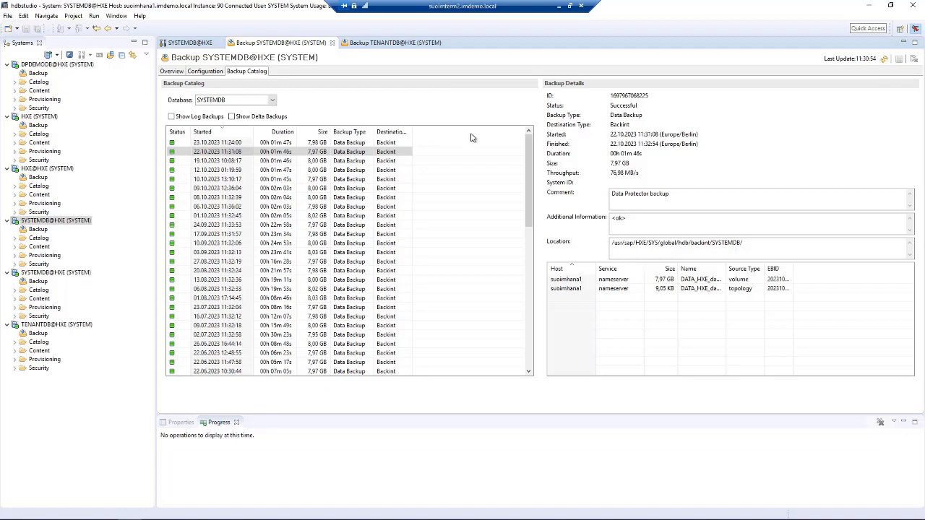
left_click(215, 143)
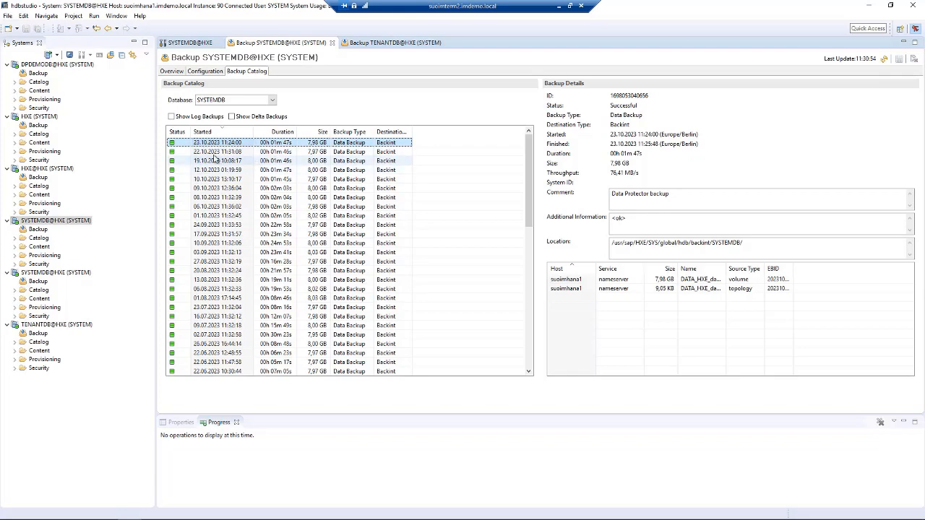
Check the catalog's log backups, hide them again, show the delta backups and widen the Backup Type column
left_click(172, 117)
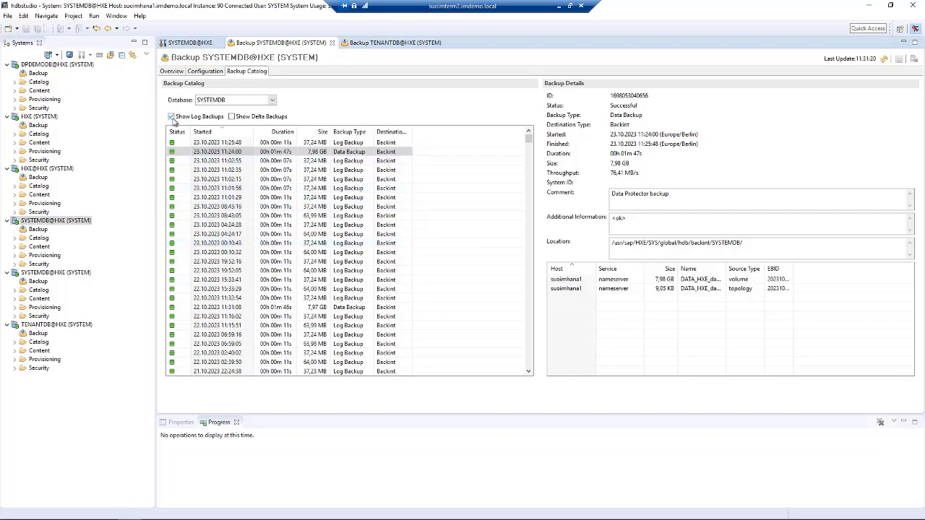
left_click(172, 117)
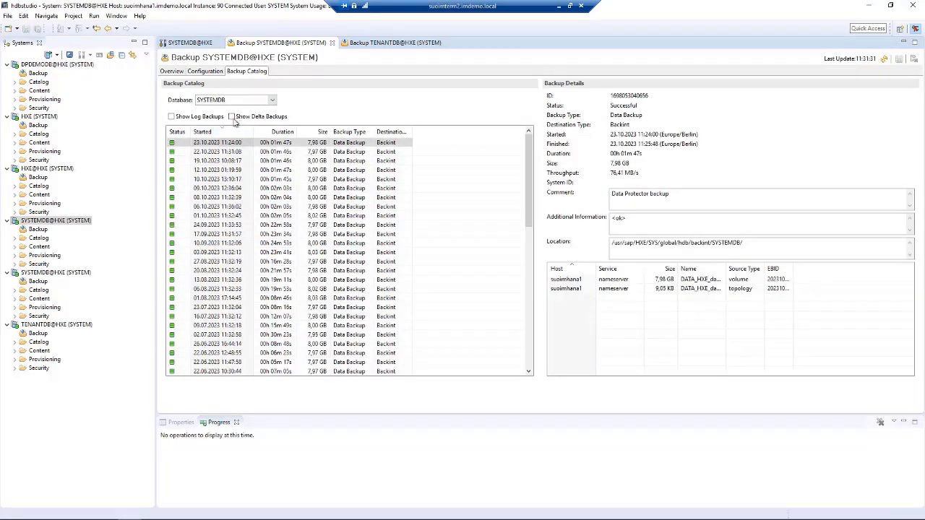
left_click(231, 118)
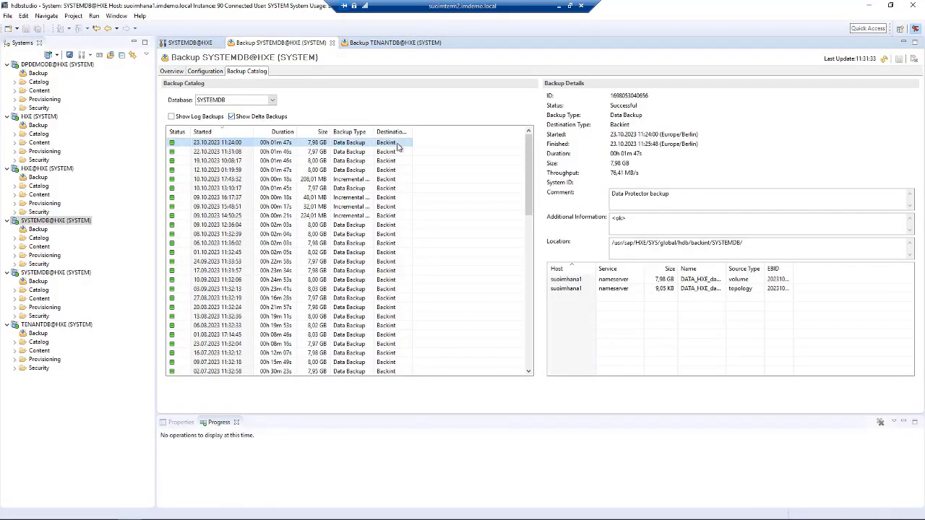
left_click_drag(374, 132, 393, 131)
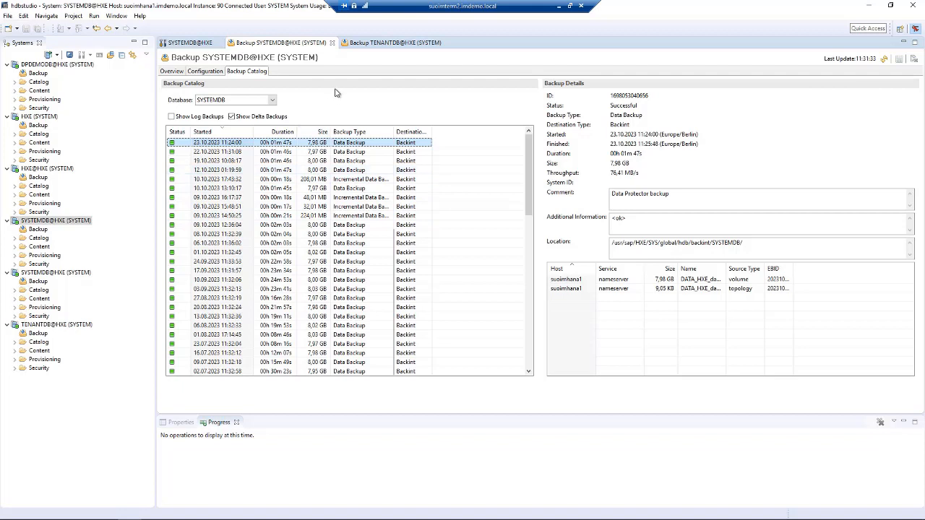
Start a tenant database recovery from the selected SYSTEMDB@HXE system and choose TENANTDB as the database to recover
right_click(41, 227)
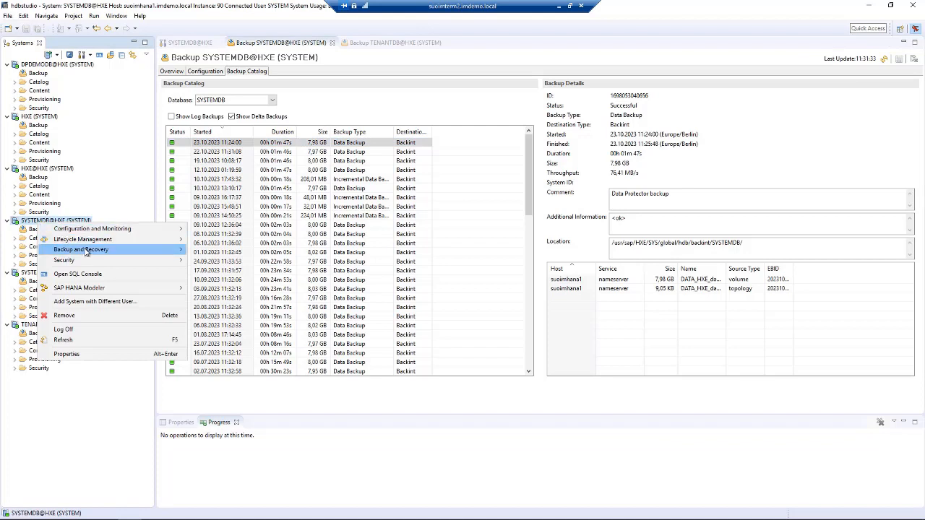
mouse_move(91, 251)
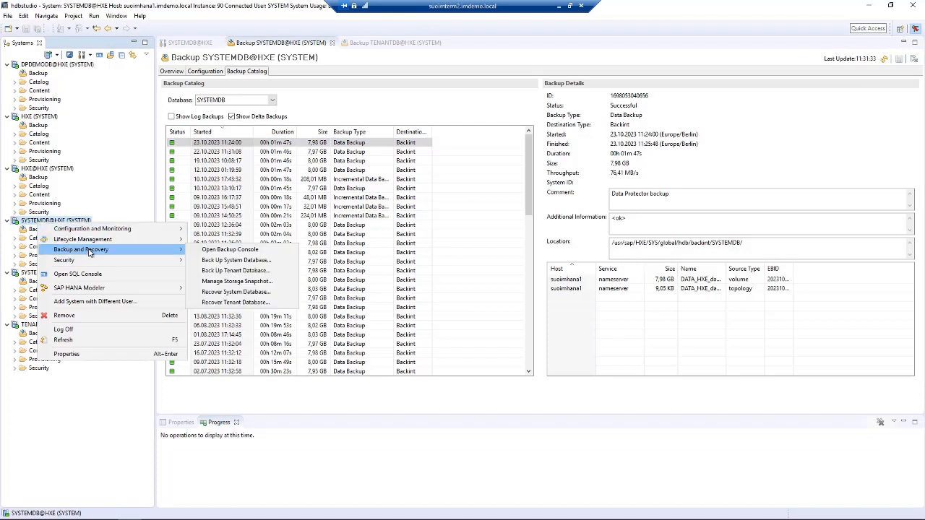
left_click(238, 303)
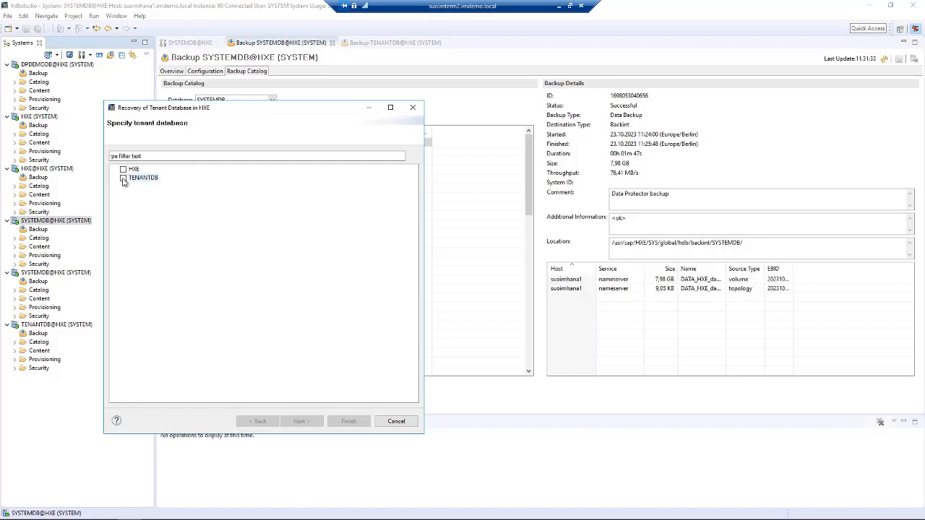
left_click(122, 178)
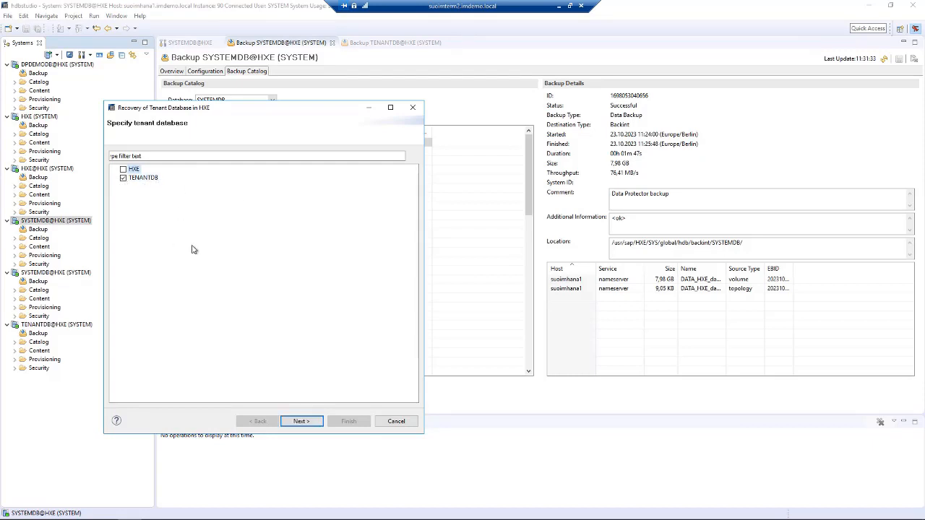
left_click(302, 423)
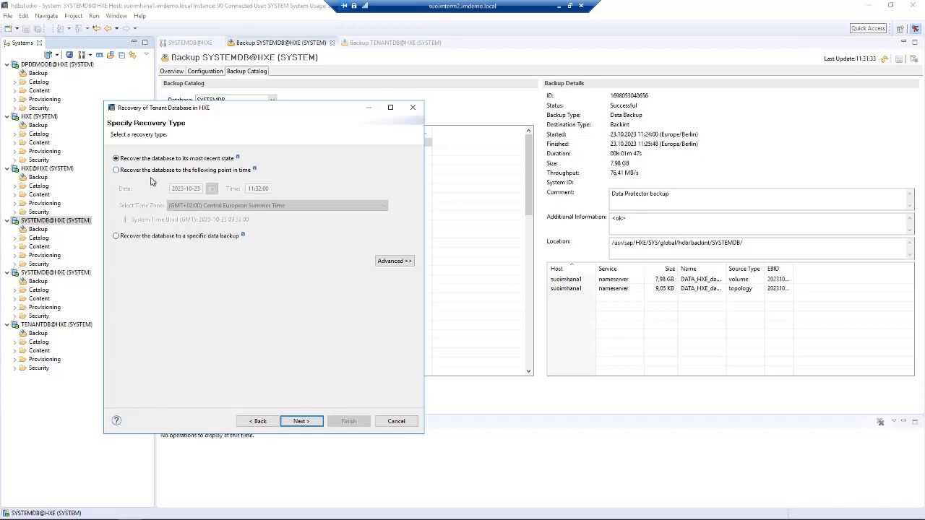
left_click(115, 170)
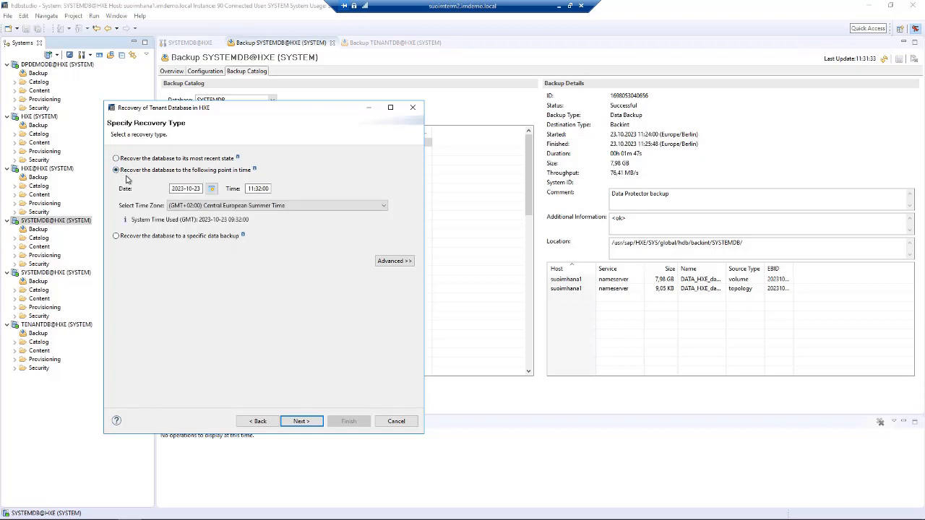
left_click(393, 261)
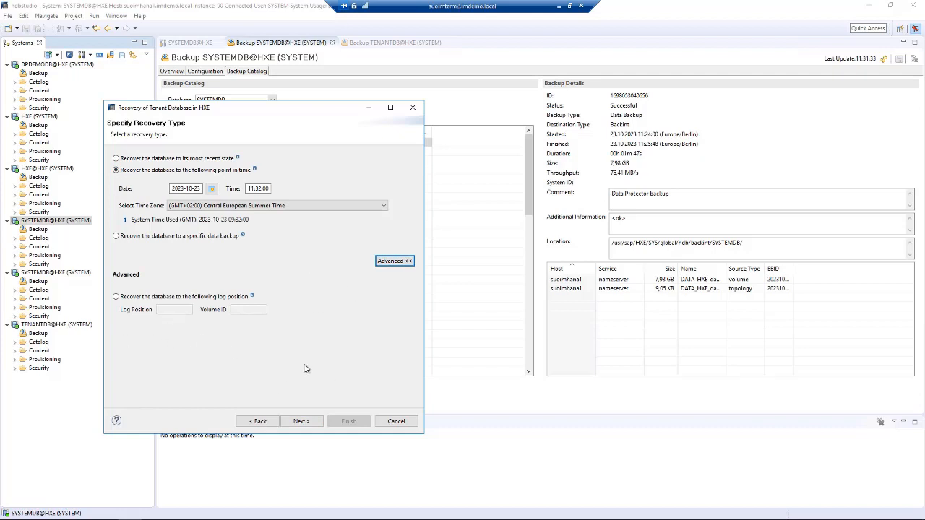
left_click(302, 422)
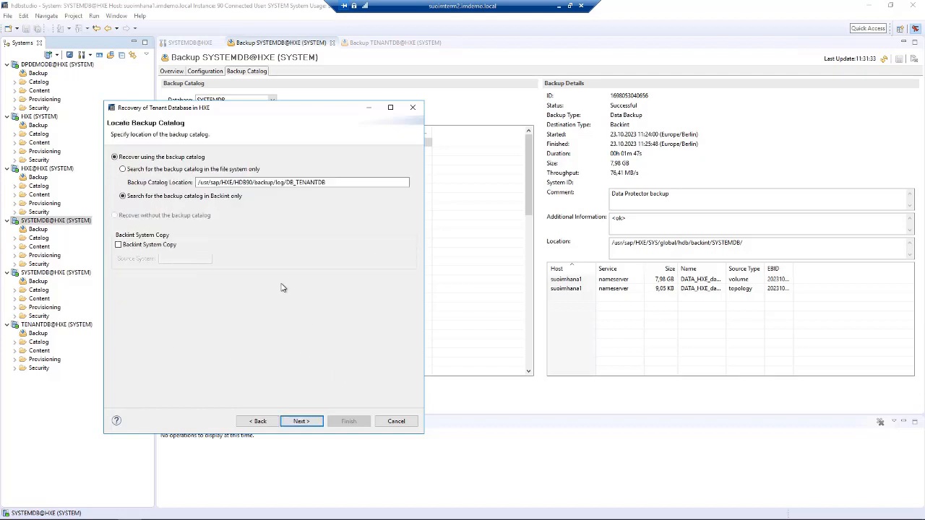
Enable Backint System Copy and enter HXE as the source system
left_click(118, 245)
left_click(166, 260)
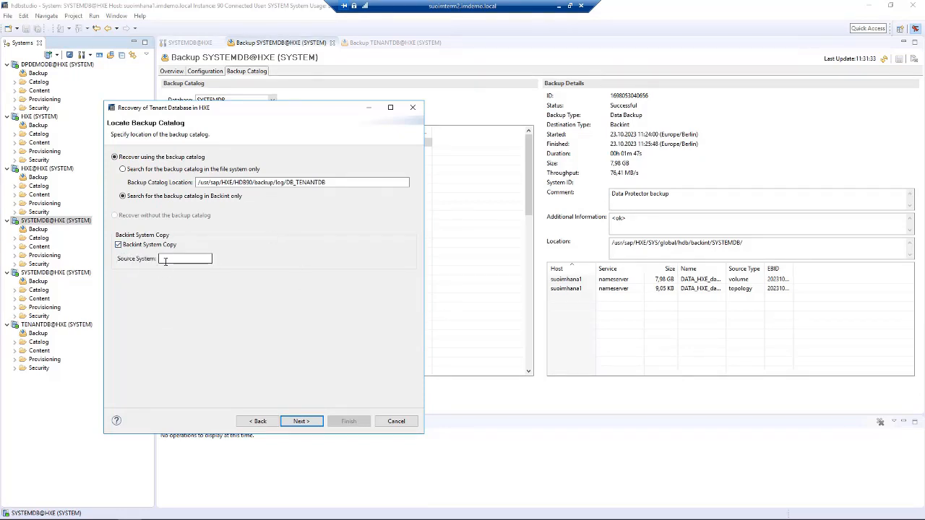
type("HXE")
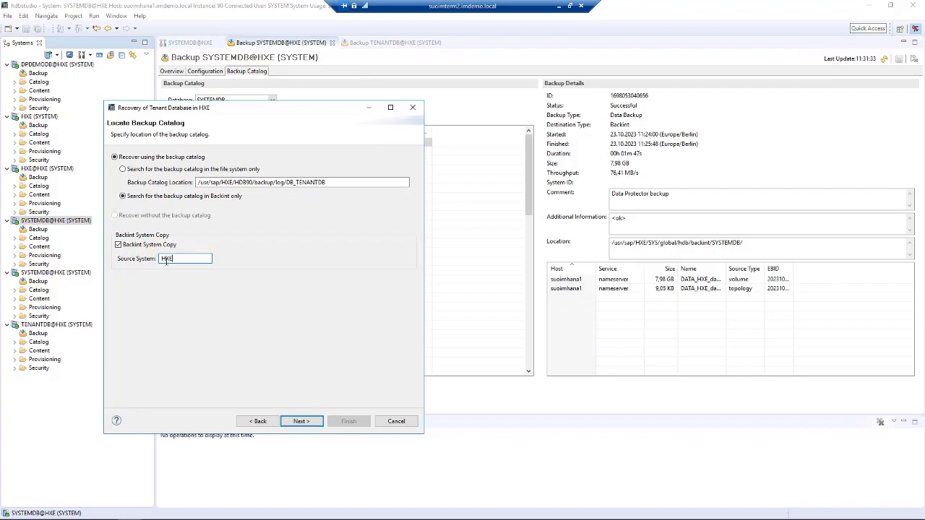